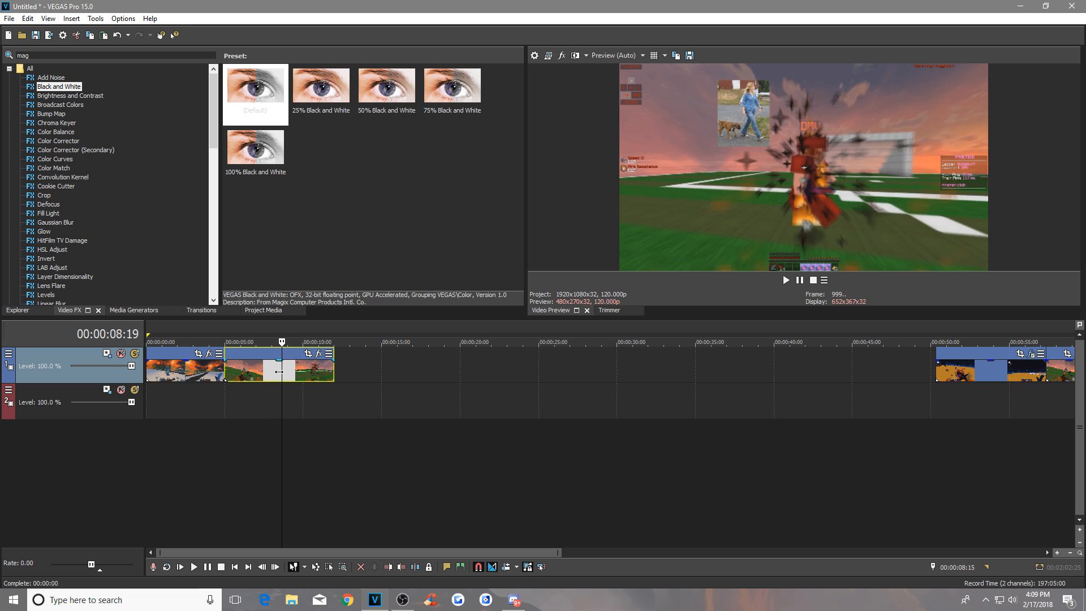
# Compare the colours of the two clips at the start of the timeline, previewing several frames of each.
pyautogui.click(301, 376)
pyautogui.click(270, 373)
pyautogui.click(198, 373)
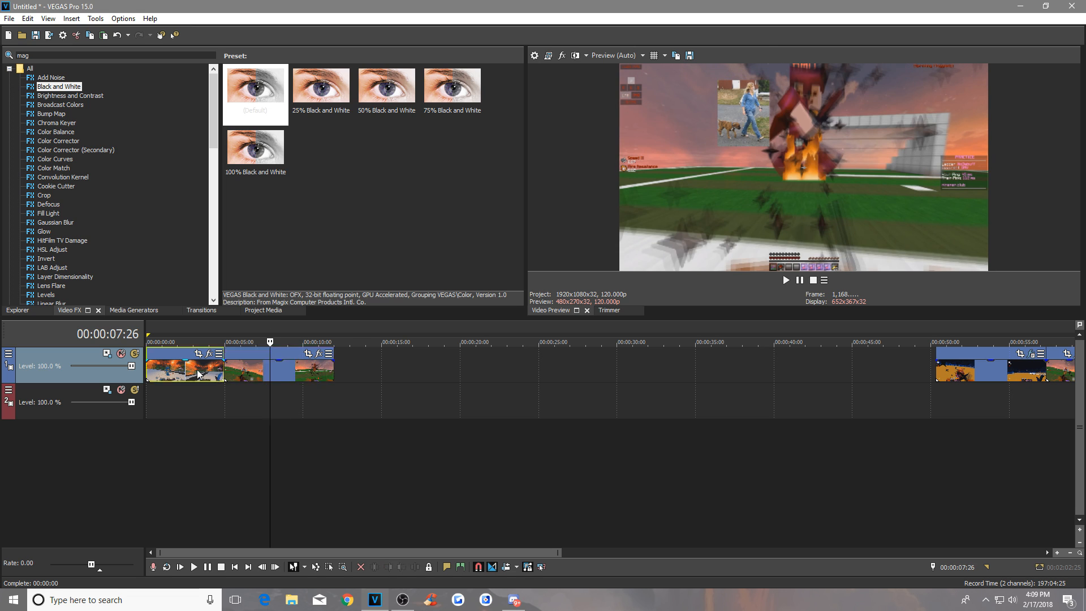
pyautogui.moveTo(198, 372)
pyautogui.mouseDown()
pyautogui.moveTo(178, 371)
pyautogui.moveTo(208, 371)
pyautogui.mouseUp()
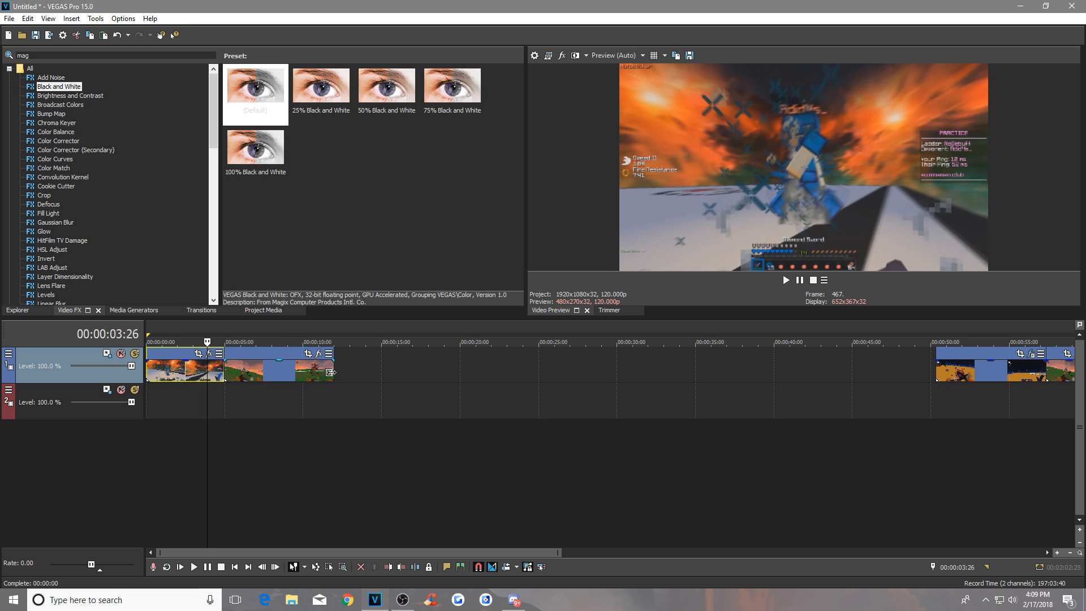
pyautogui.click(281, 371)
pyautogui.moveTo(281, 369)
pyautogui.mouseDown()
pyautogui.moveTo(322, 365)
pyautogui.moveTo(288, 364)
pyautogui.mouseUp()
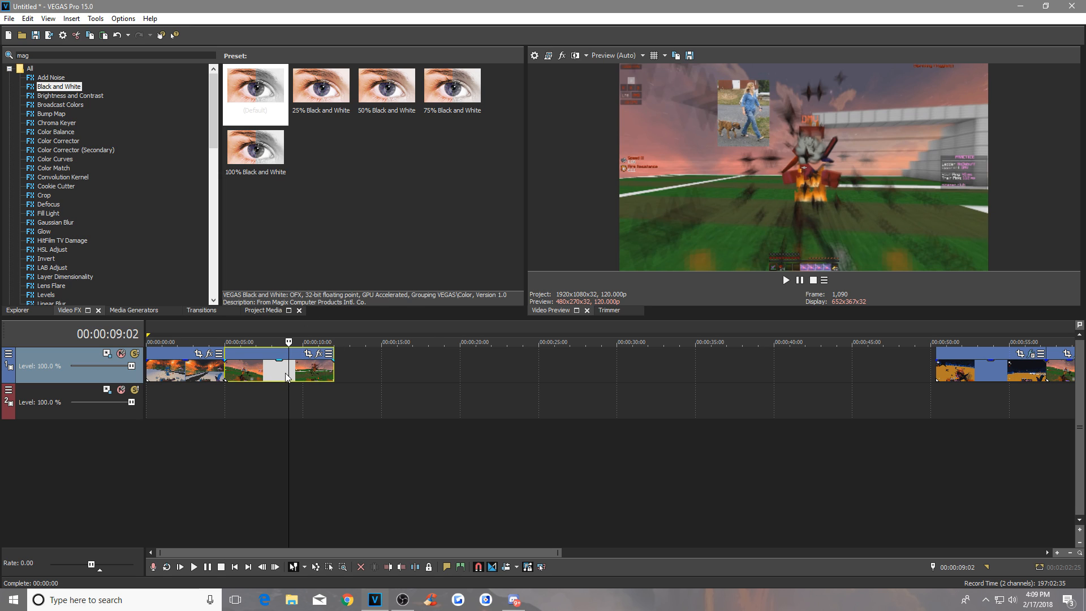
pyautogui.moveTo(290, 370); pyautogui.dragTo(186, 364)
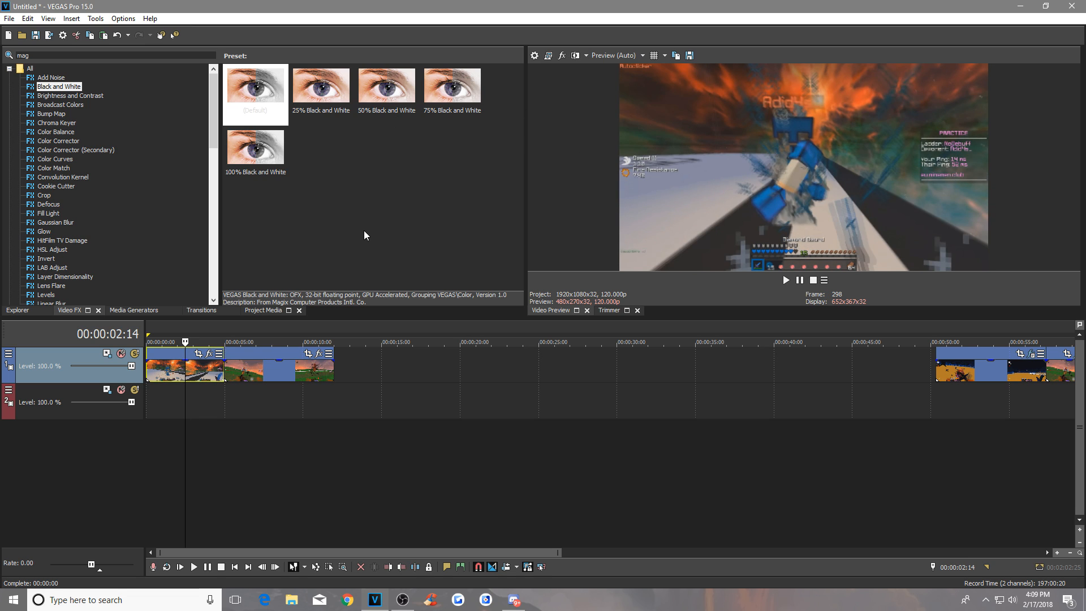
pyautogui.click(277, 368)
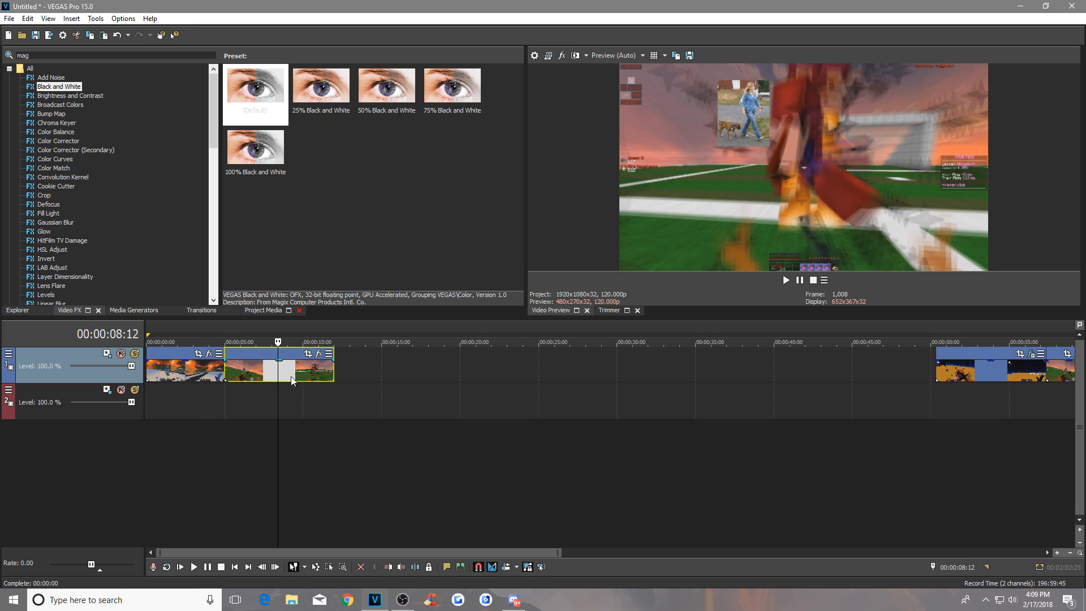
pyautogui.moveTo(279, 386); pyautogui.dragTo(188, 378)
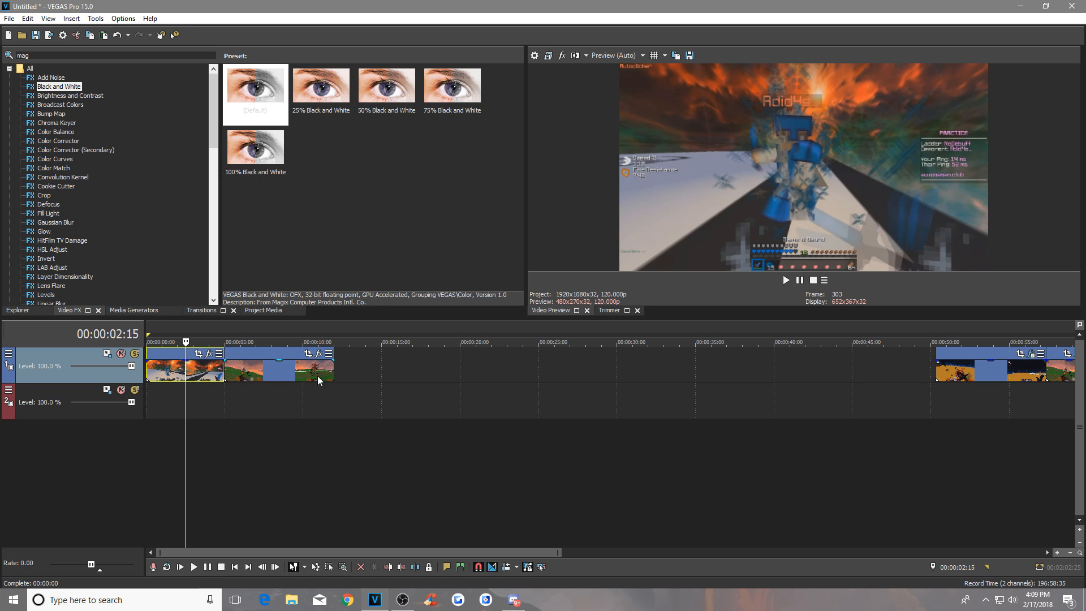
pyautogui.scroll(2, 409, 380)
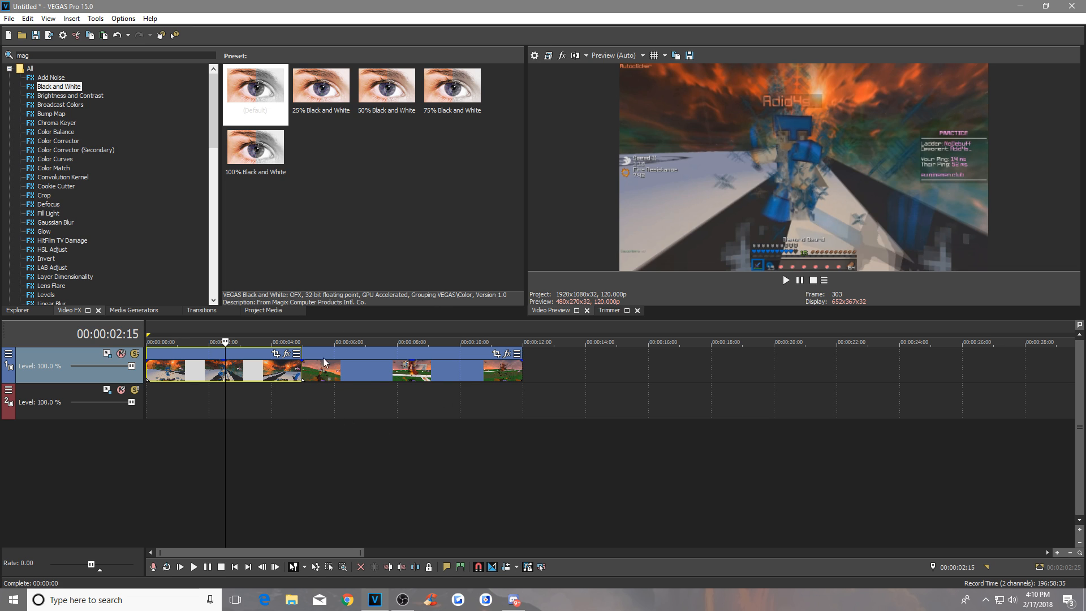
pyautogui.click(415, 375)
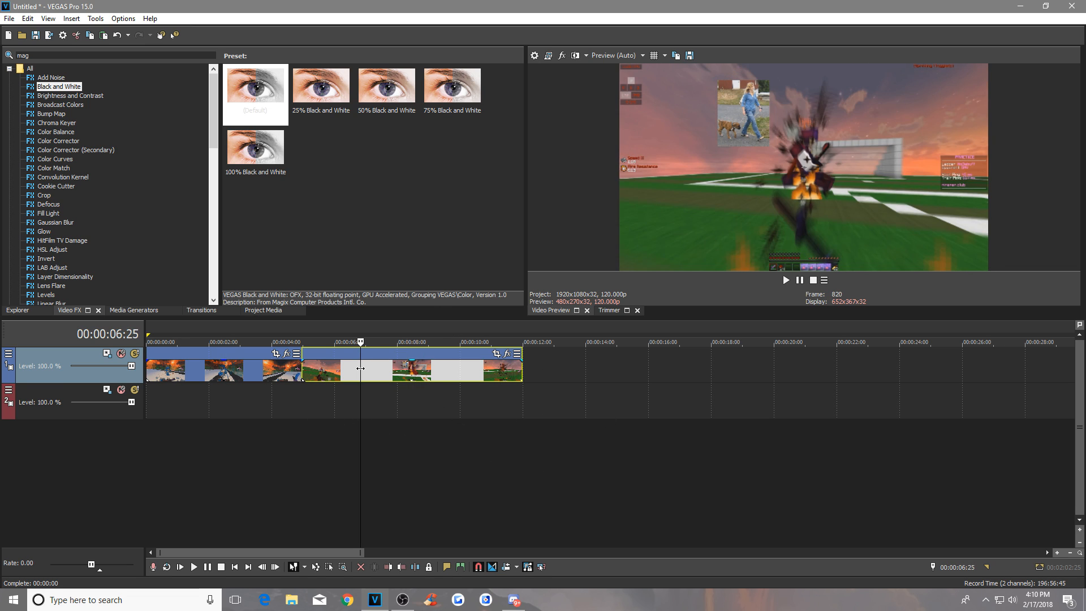
pyautogui.click(439, 371)
pyautogui.click(264, 370)
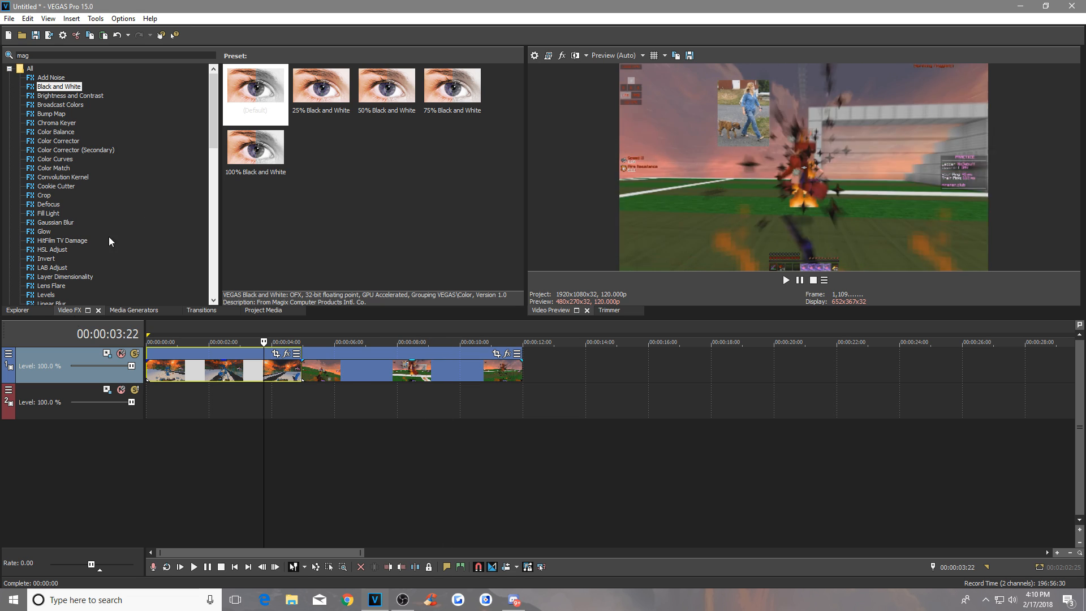
pyautogui.click(378, 369)
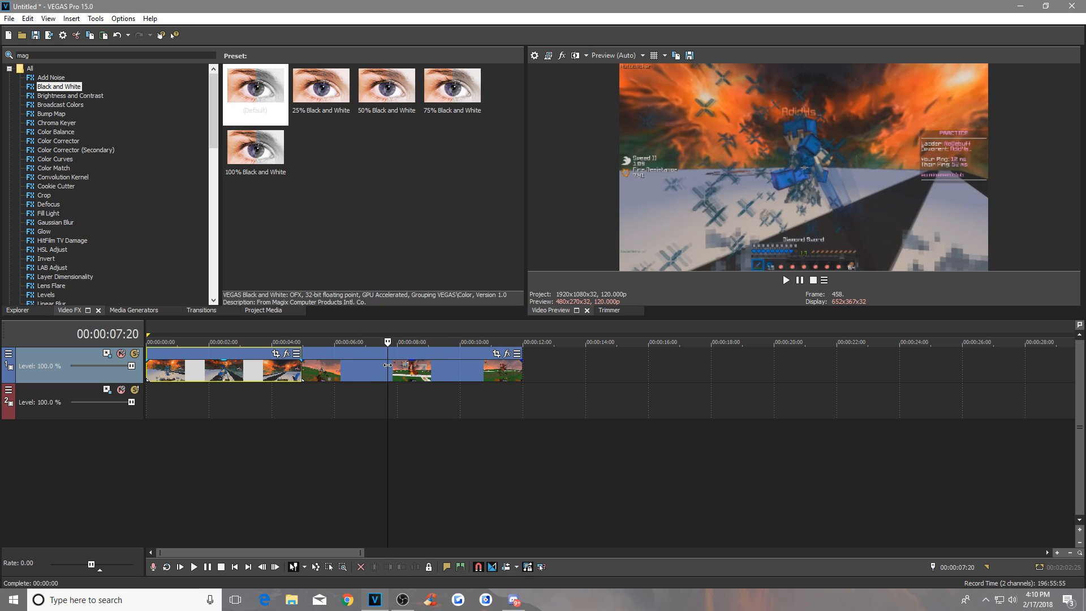
pyautogui.click(254, 370)
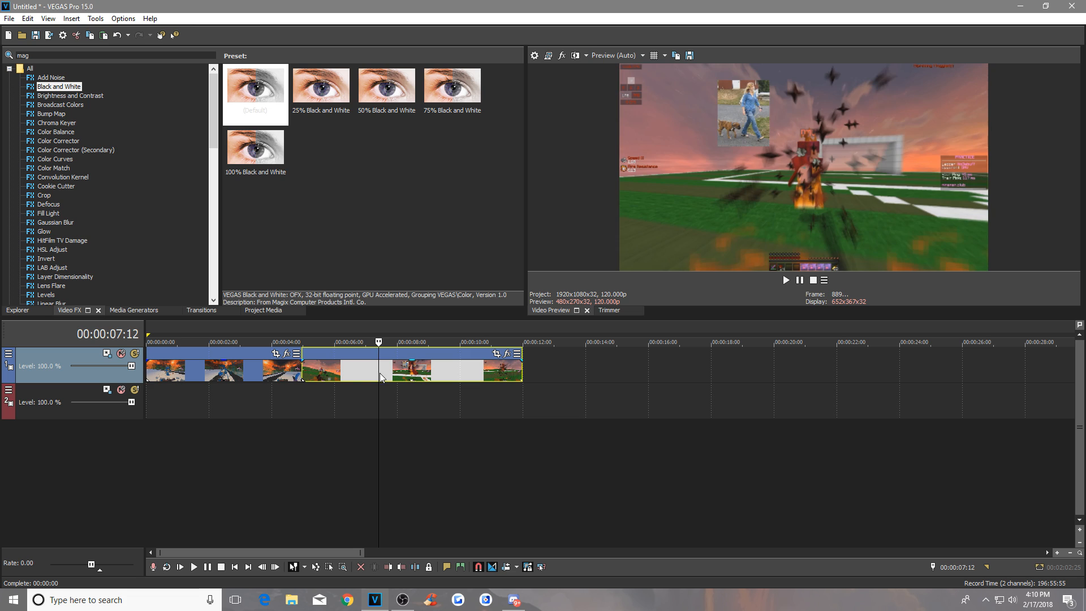
pyautogui.click(412, 369)
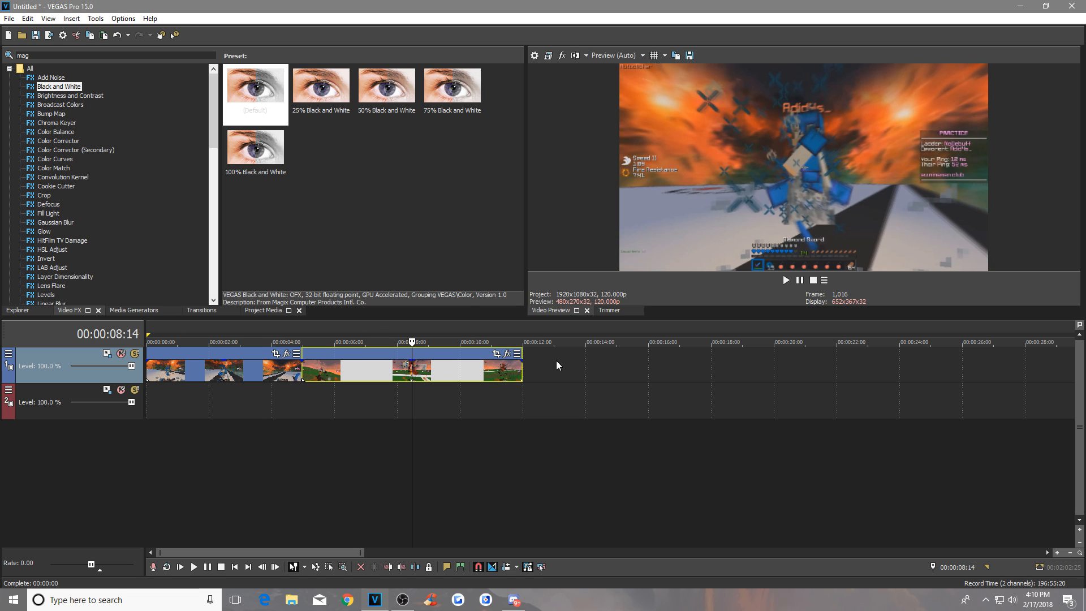
pyautogui.scroll(-3, 509, 399)
pyautogui.scroll(3, 518, 396)
pyautogui.scroll(-3, 1023, 371)
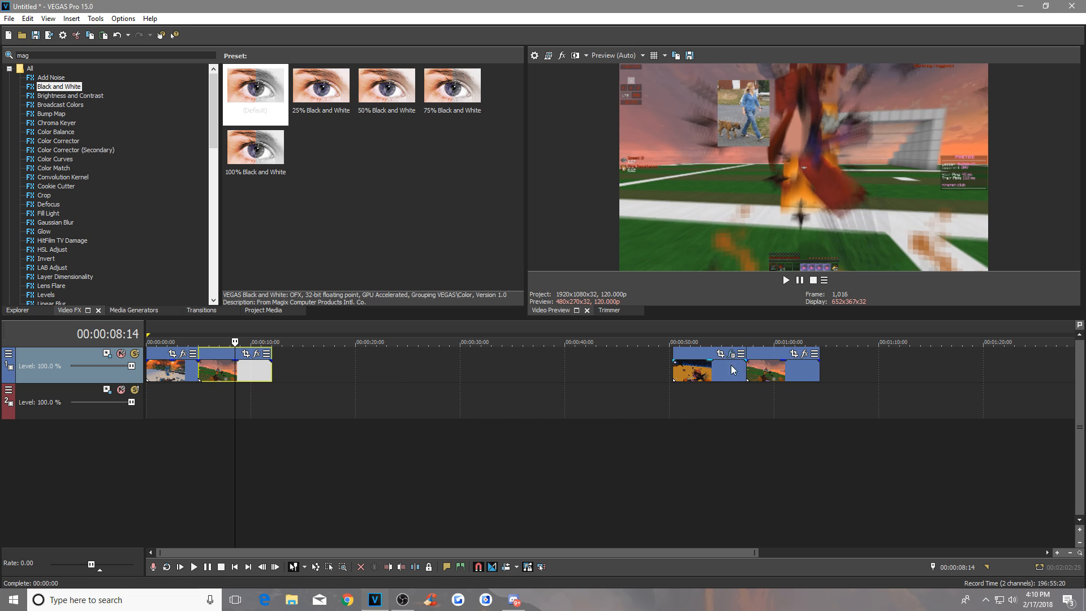
# Apply the default Magic Bullet Looks effect to the first clip and open its look editor.
pyautogui.scroll(5, 188, 365)
pyautogui.click(248, 369)
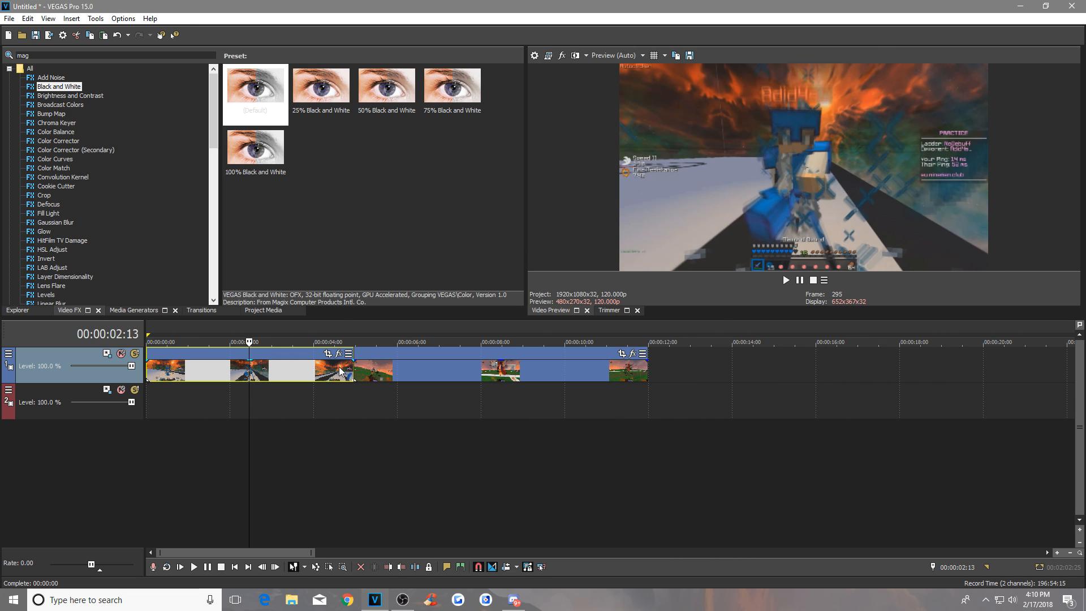
pyautogui.scroll(-4, 113, 196)
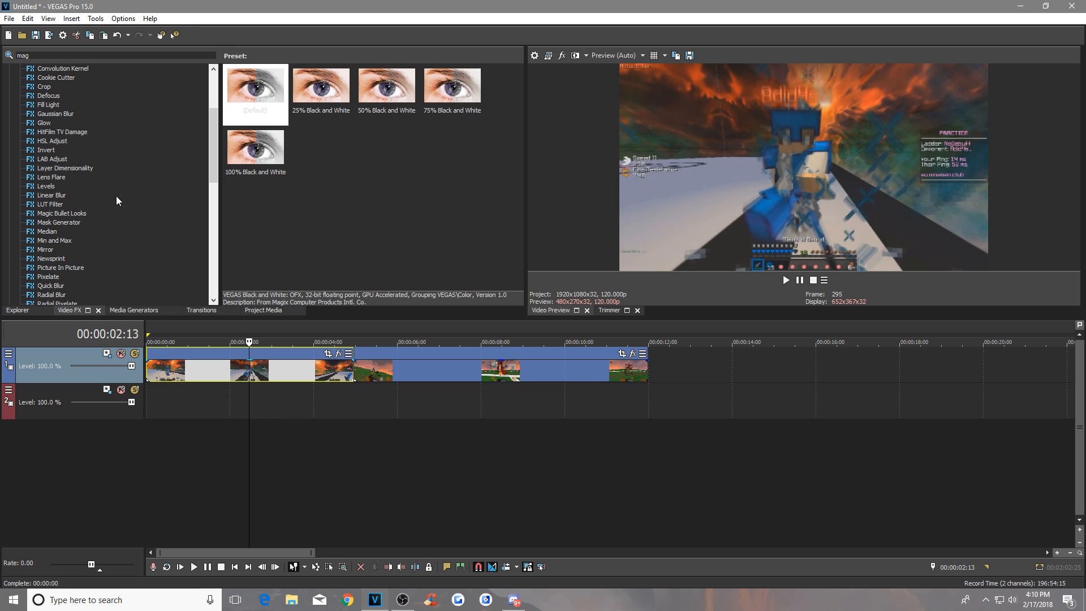
pyautogui.click(61, 214)
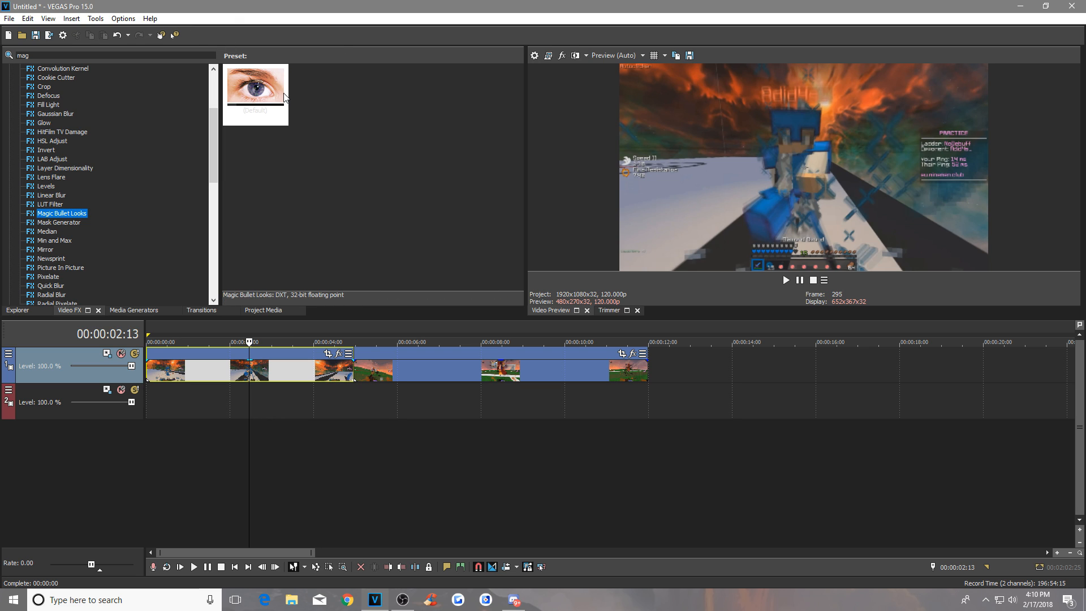
pyautogui.moveTo(278, 96); pyautogui.dragTo(249, 375)
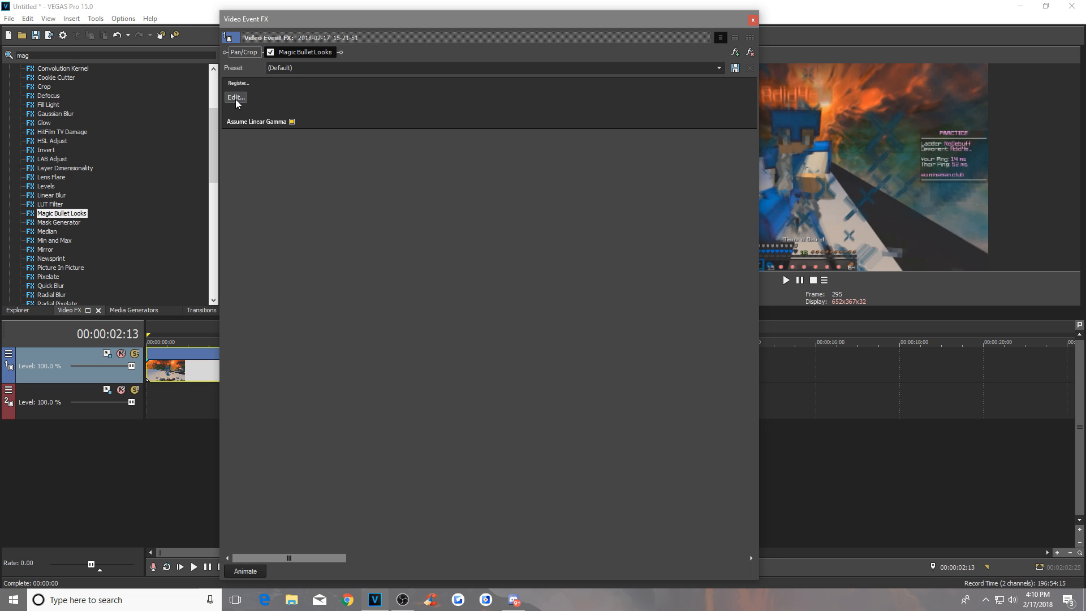
pyautogui.click(236, 98)
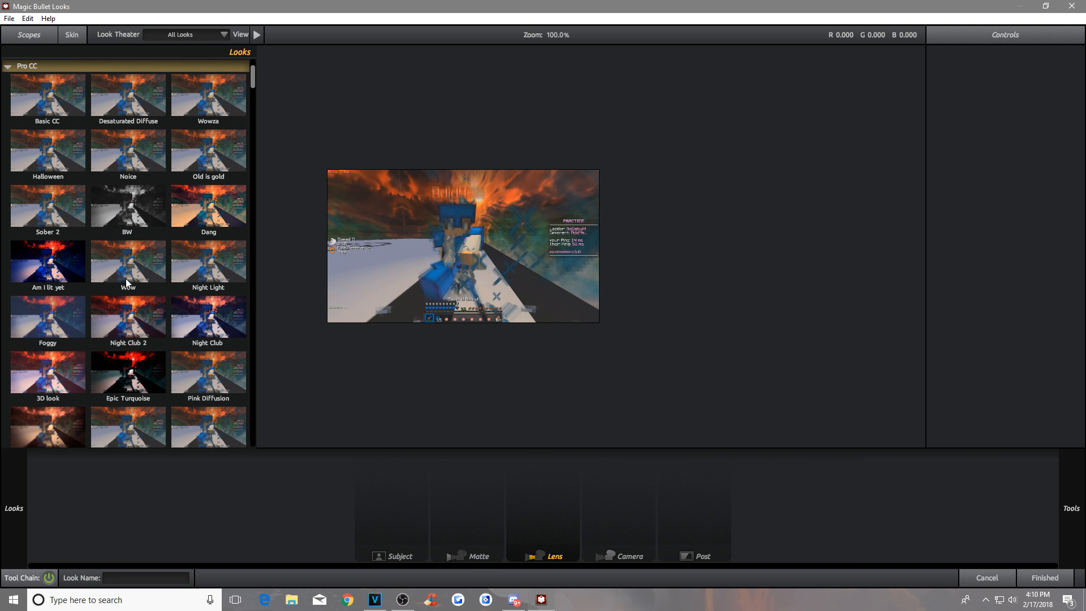
# Choose the Night Club look from Pro CC and slightly widen the inner circle of its vignette.
pyautogui.click(217, 317)
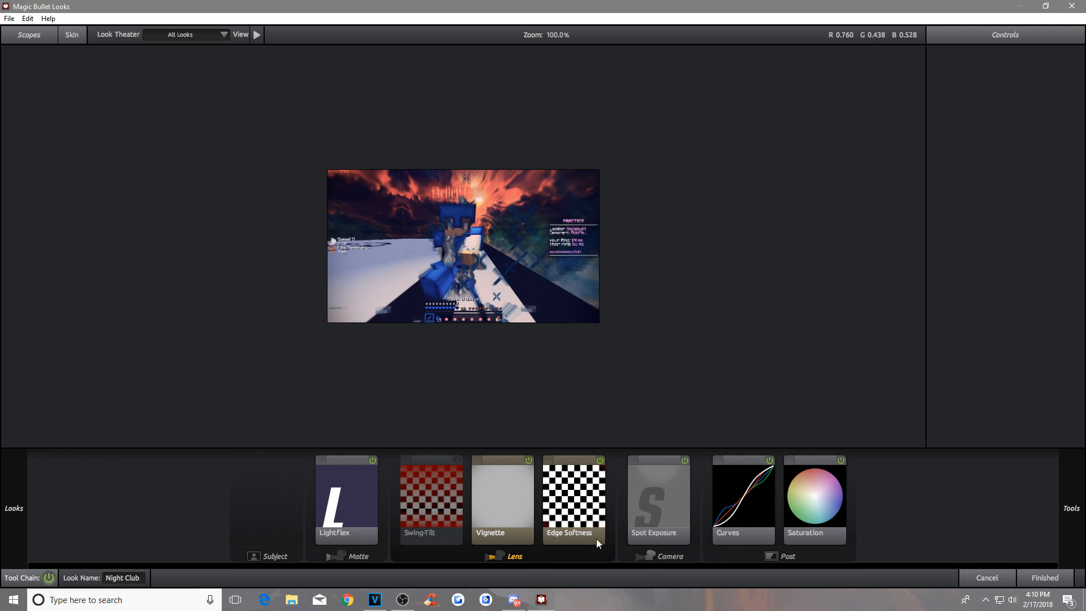
pyautogui.click(507, 497)
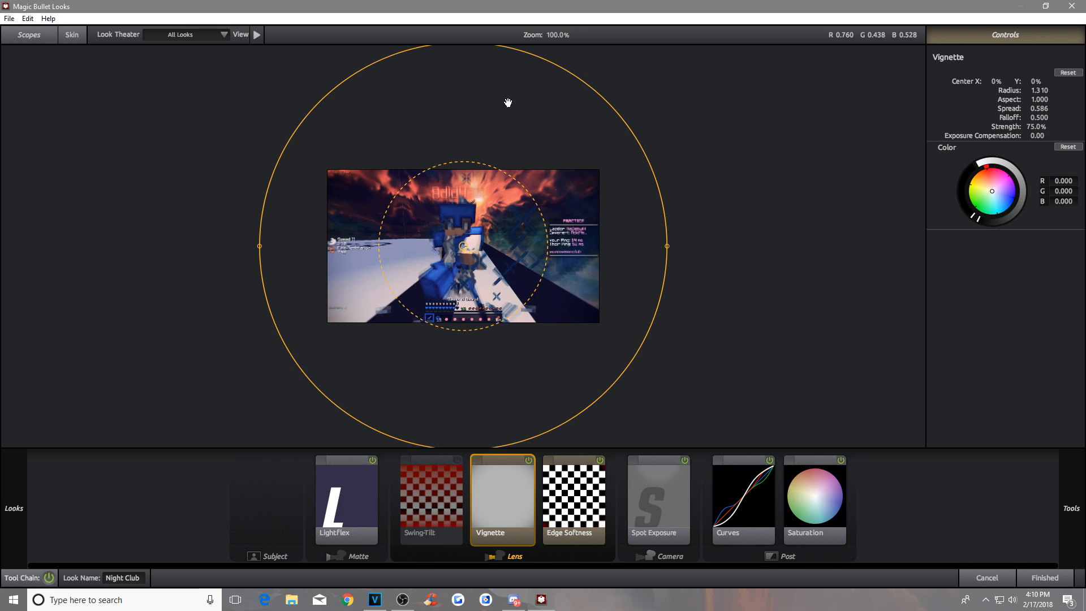
pyautogui.moveTo(546, 243); pyautogui.dragTo(560, 243)
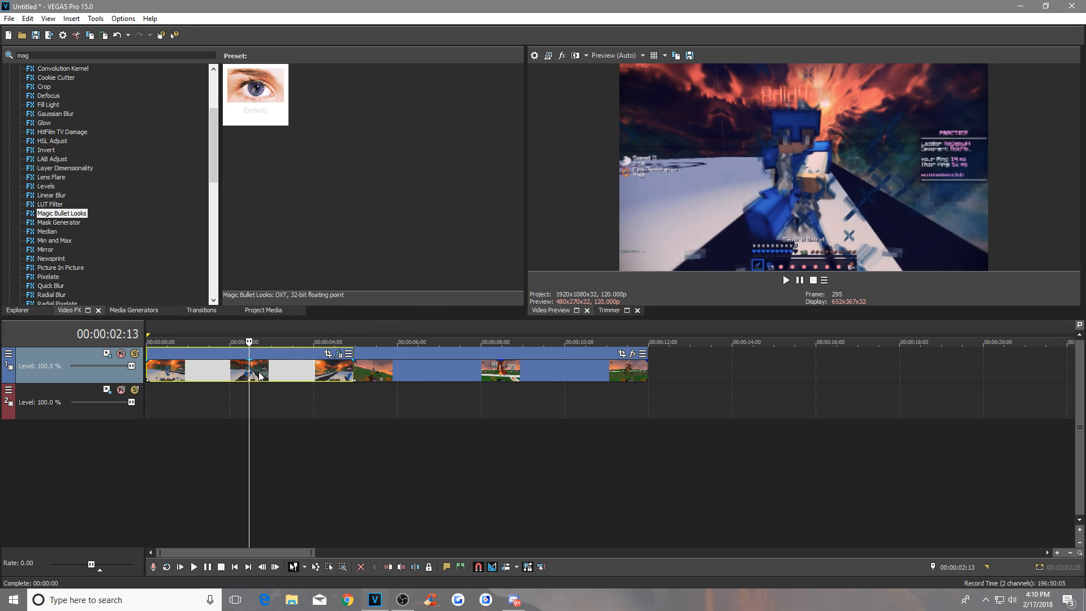
# Save the first clip's Magic Bullet Looks settings as an effect preset named "cc test".
pyautogui.click(548, 373)
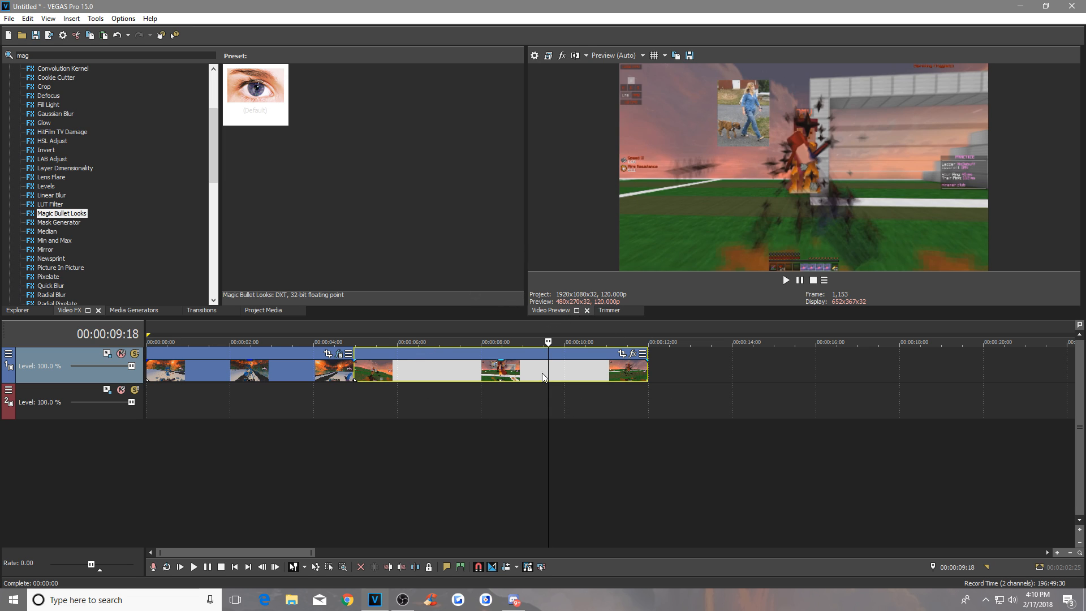
pyautogui.click(452, 367)
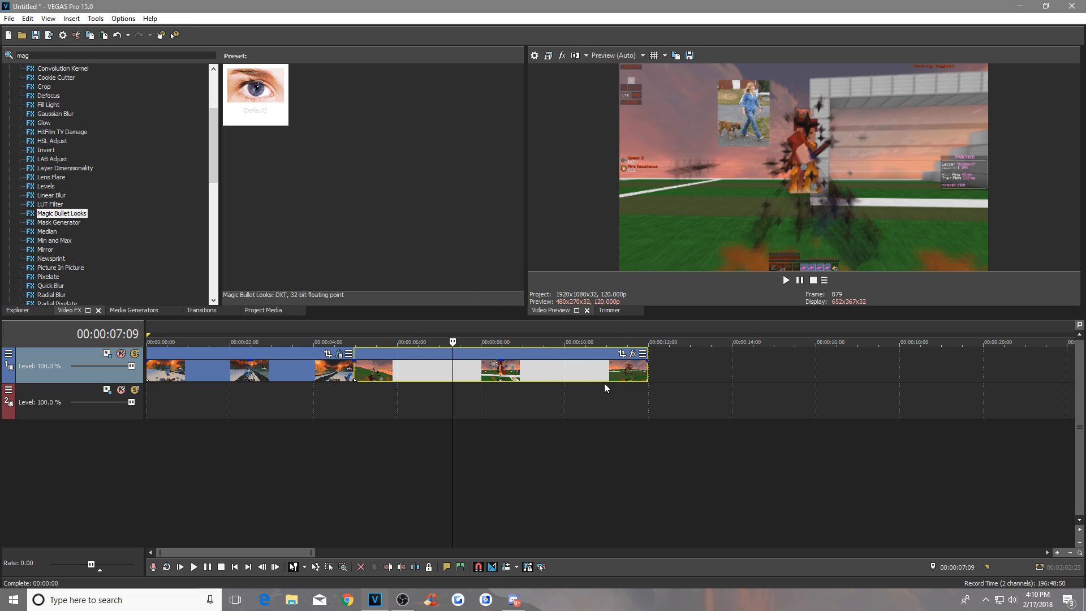
pyautogui.click(245, 368)
pyautogui.click(486, 373)
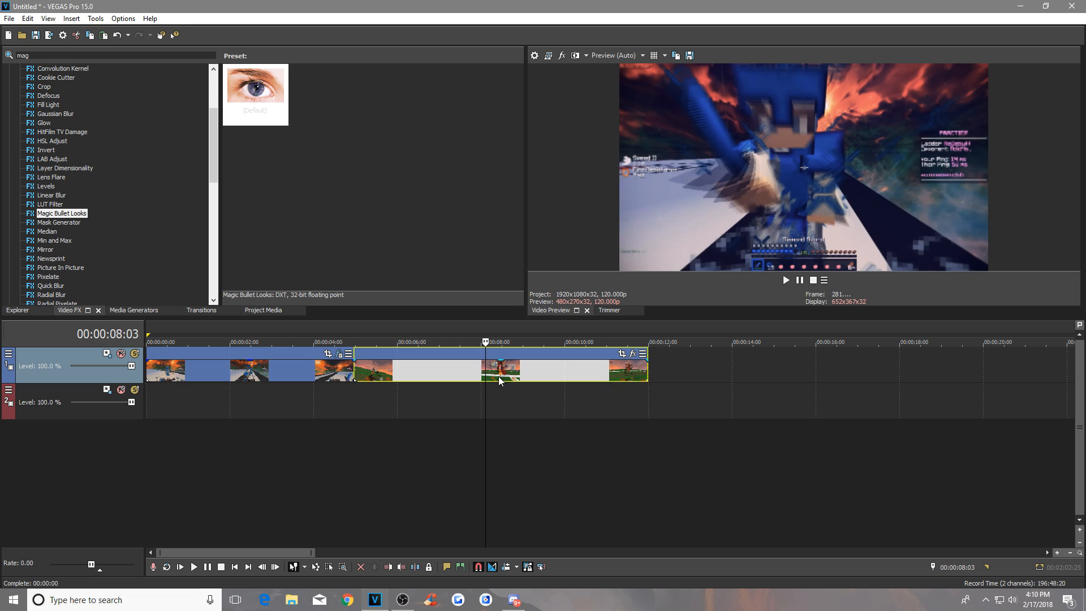
pyautogui.click(338, 354)
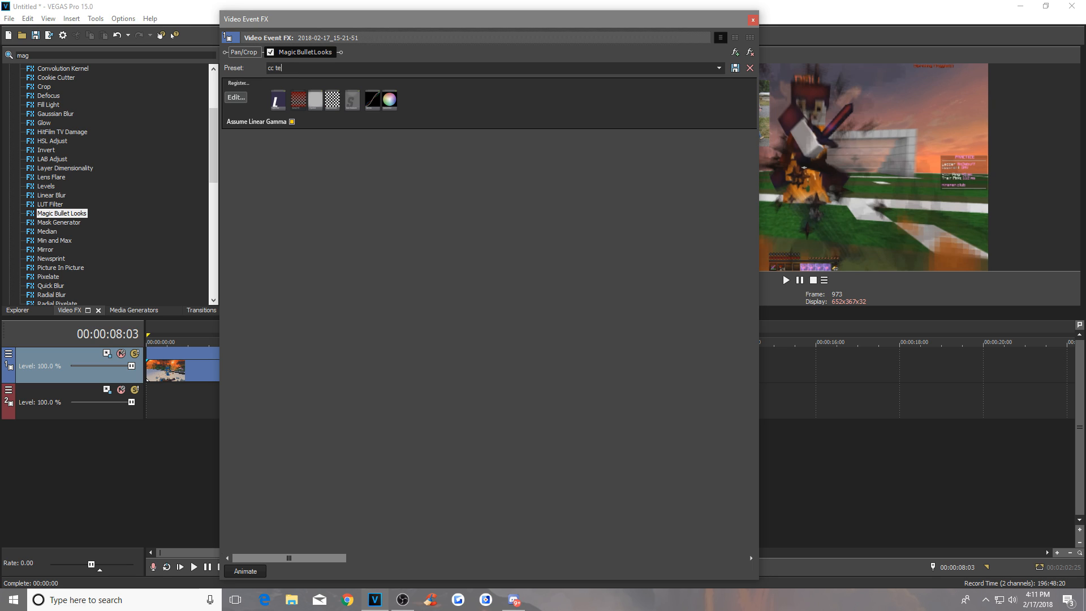
pyautogui.click(736, 69)
pyautogui.click(753, 22)
# Add Magic Bullet Looks to the second clip and load the "cc test" preset for it.
pyautogui.click(396, 374)
pyautogui.click(552, 372)
pyautogui.moveTo(269, 113); pyautogui.dragTo(275, 125)
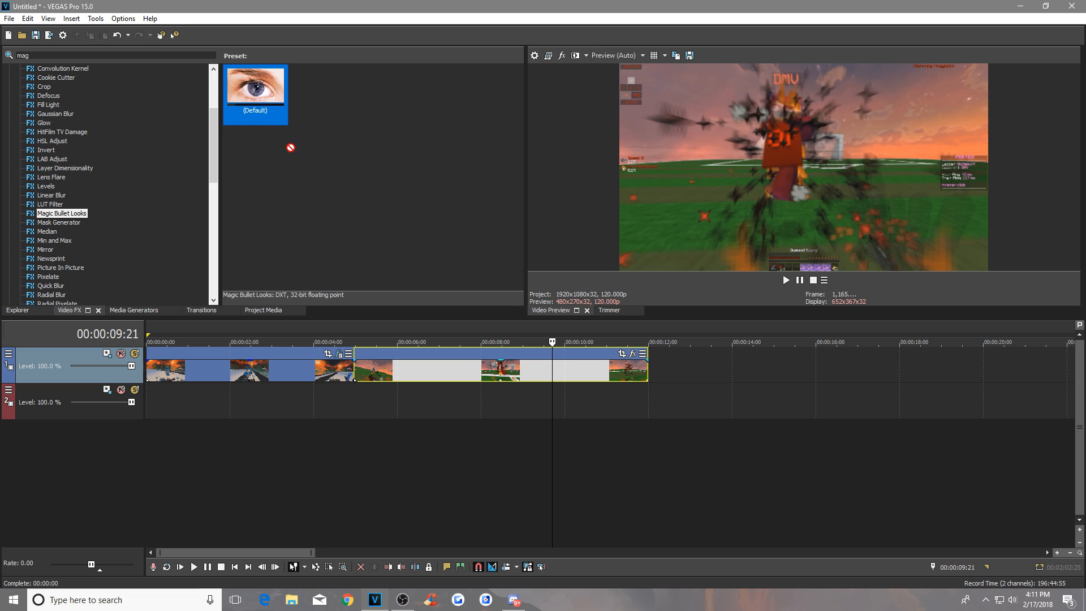
pyautogui.moveTo(490, 377); pyautogui.dragTo(490, 377)
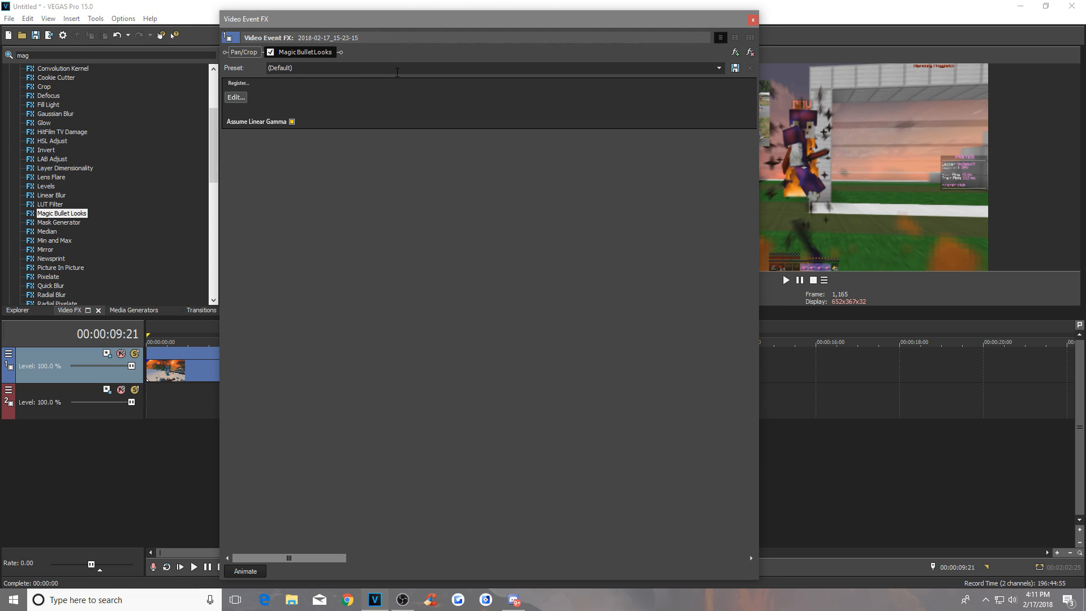
pyautogui.click(719, 68)
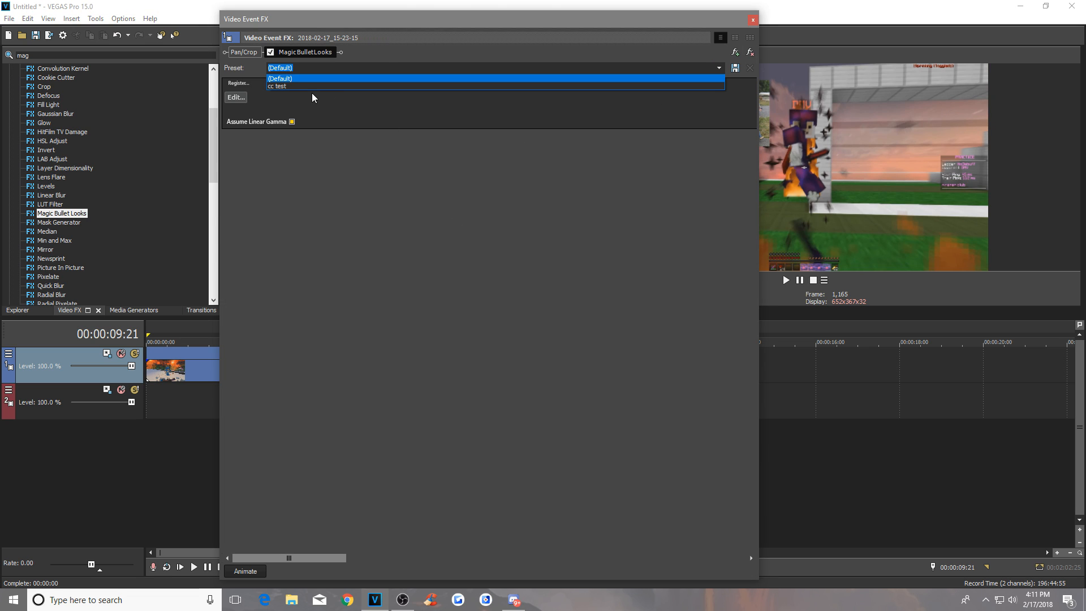
pyautogui.click(313, 86)
pyautogui.click(753, 20)
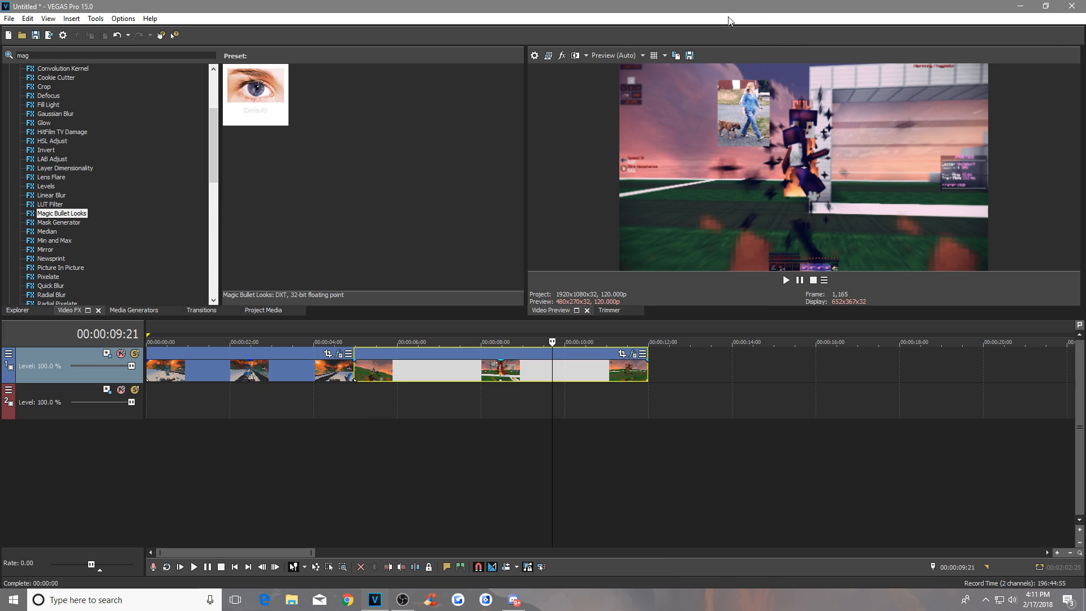
# Compare how the same colour correction looks on the first and second clips.
pyautogui.click(279, 370)
pyautogui.click(518, 369)
pyautogui.click(252, 370)
pyautogui.click(431, 368)
pyautogui.click(276, 367)
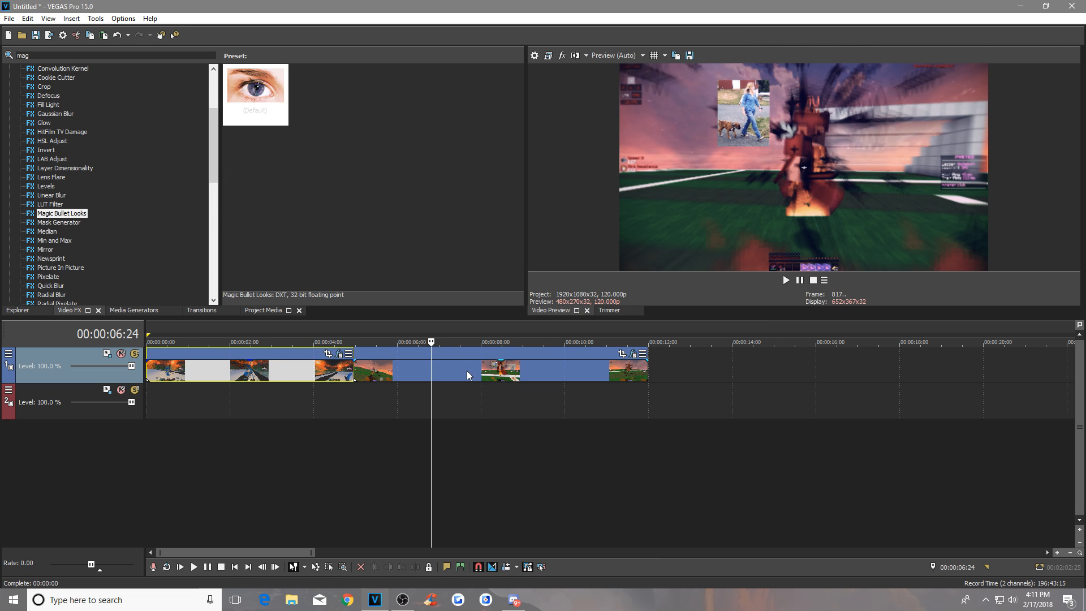
pyautogui.click(466, 371)
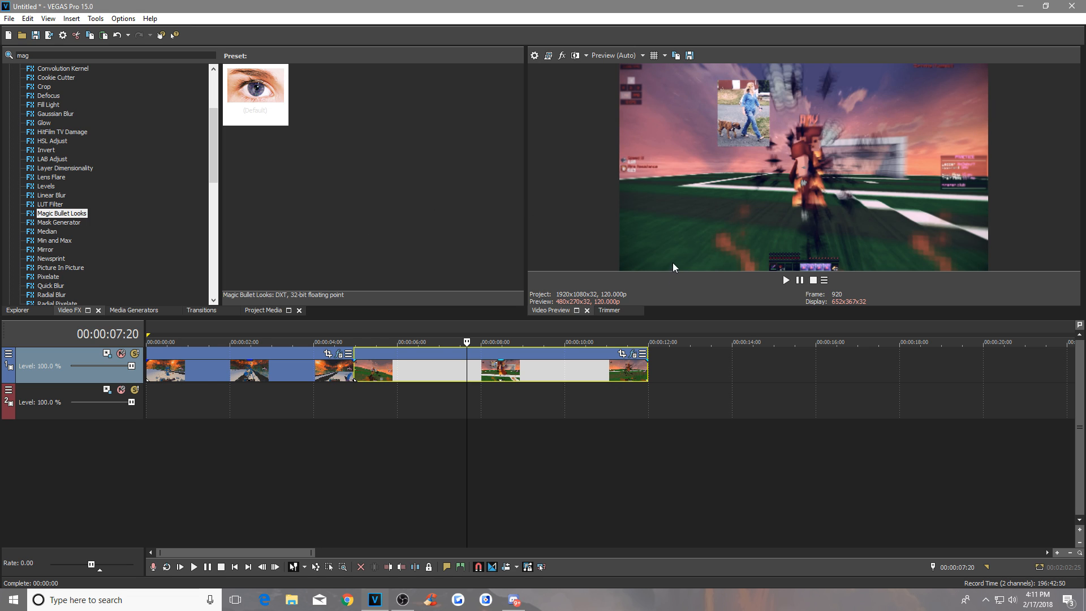
# Examine the colour correction on the separate clip starting near 00:00:50, previewing several of its frames.
pyautogui.scroll(-5, 584, 401)
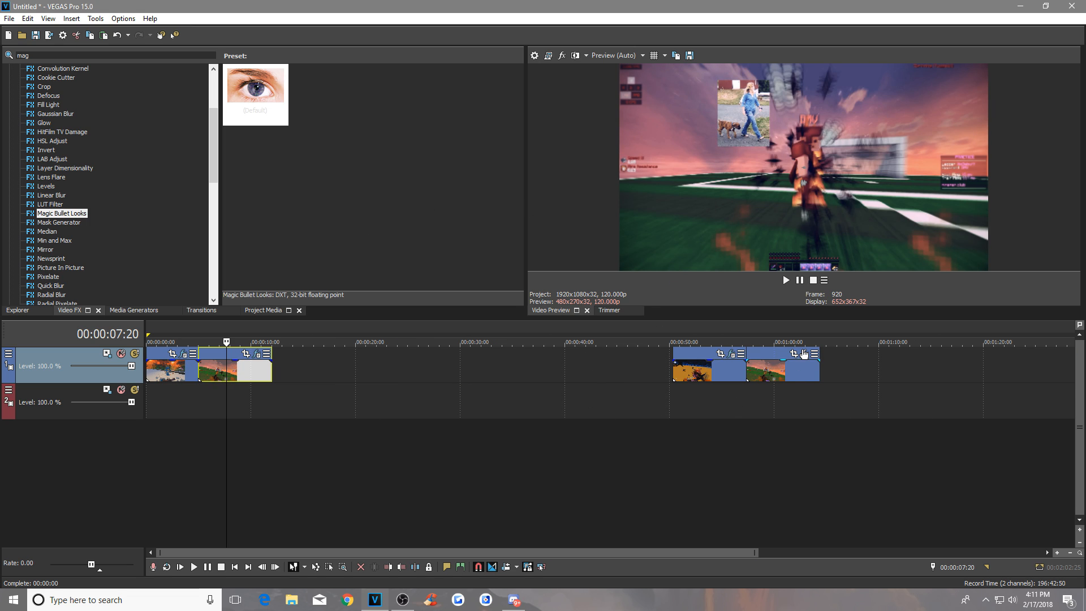
pyautogui.click(694, 371)
pyautogui.scroll(3, 776, 402)
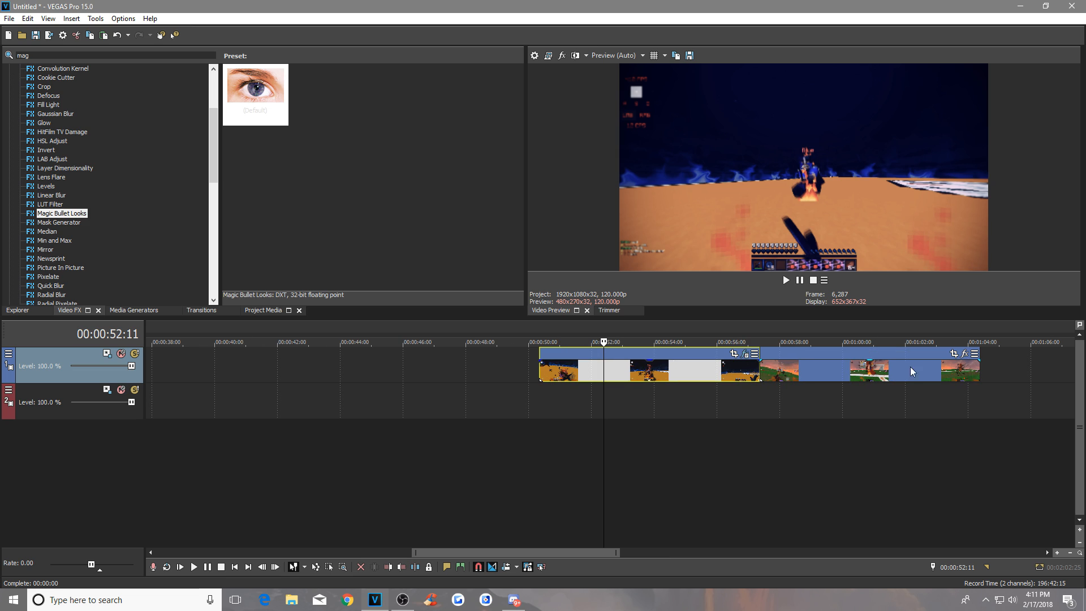
pyautogui.click(652, 376)
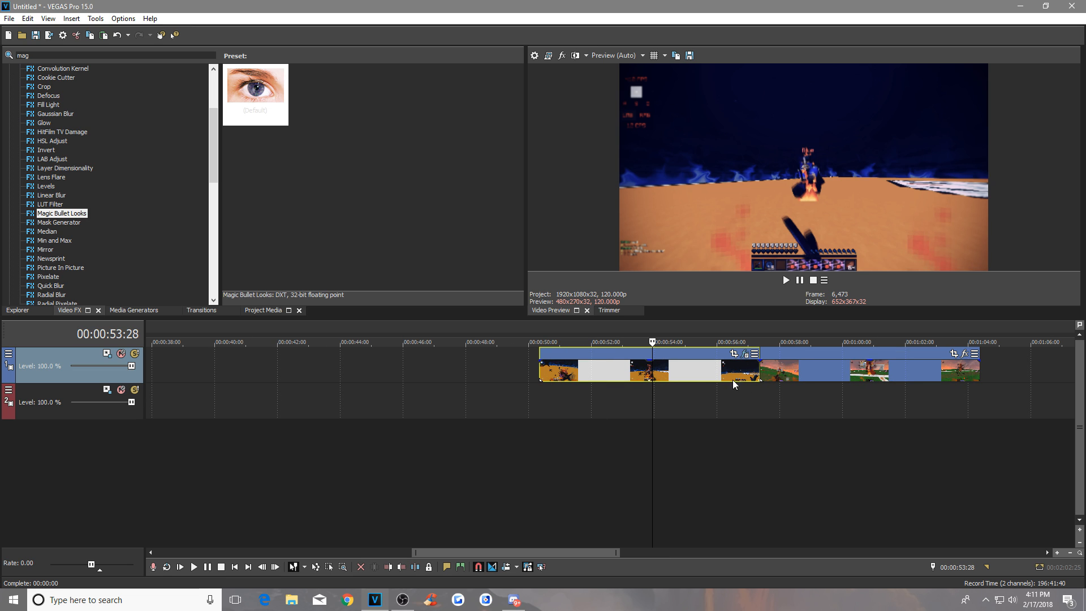
pyautogui.click(786, 280)
pyautogui.click(698, 375)
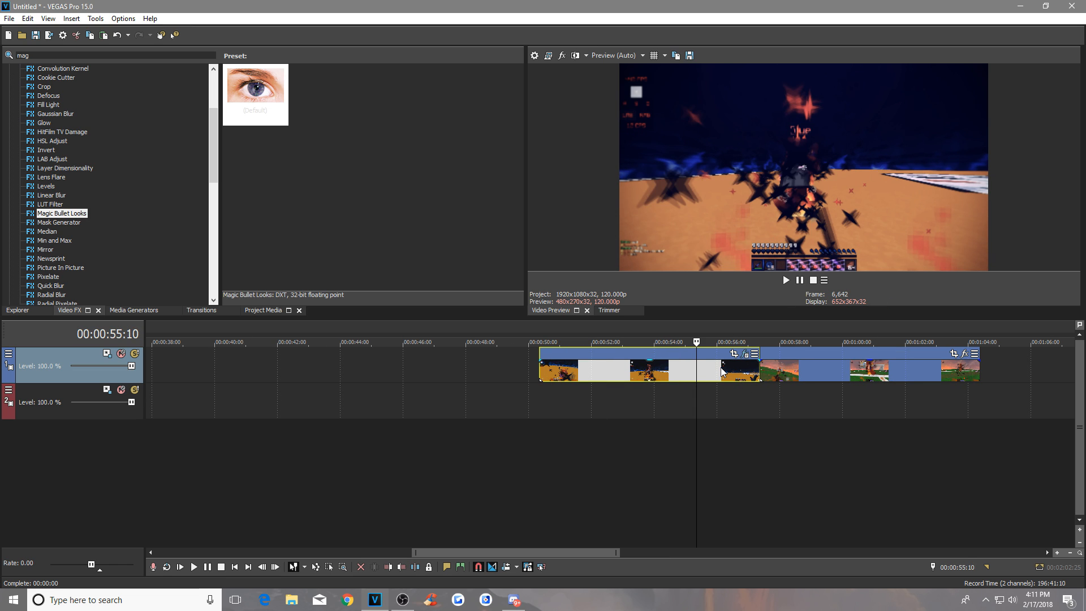
# Inspect the S_BlurMoCurves keyframes at the start and end of the clip starting near 00:00:50 in its event effects.
pyautogui.click(744, 353)
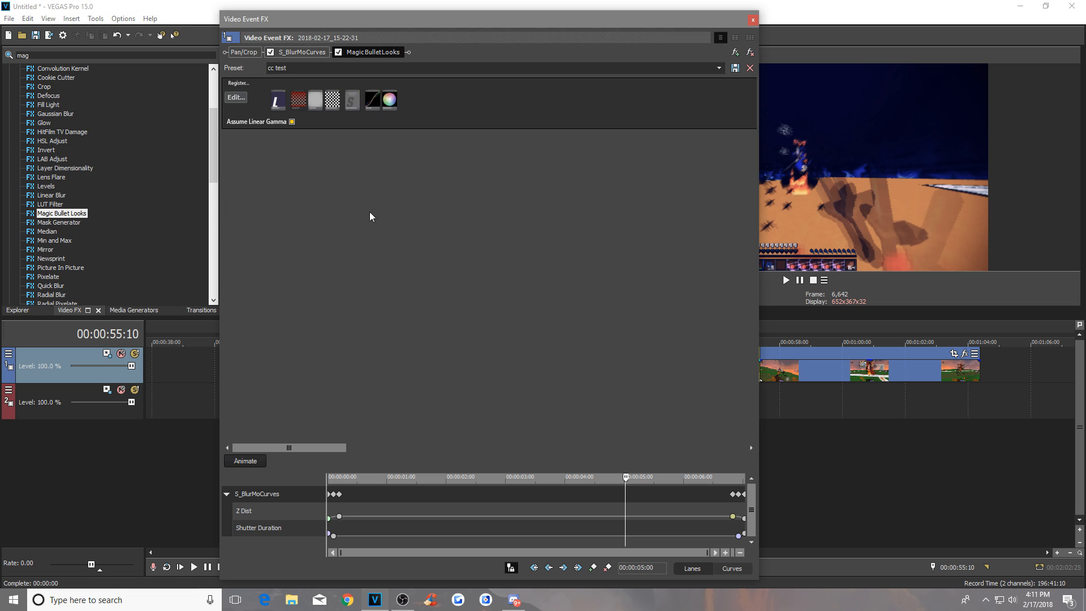
pyautogui.click(698, 500)
pyautogui.click(747, 496)
pyautogui.moveTo(711, 504); pyautogui.dragTo(768, 501)
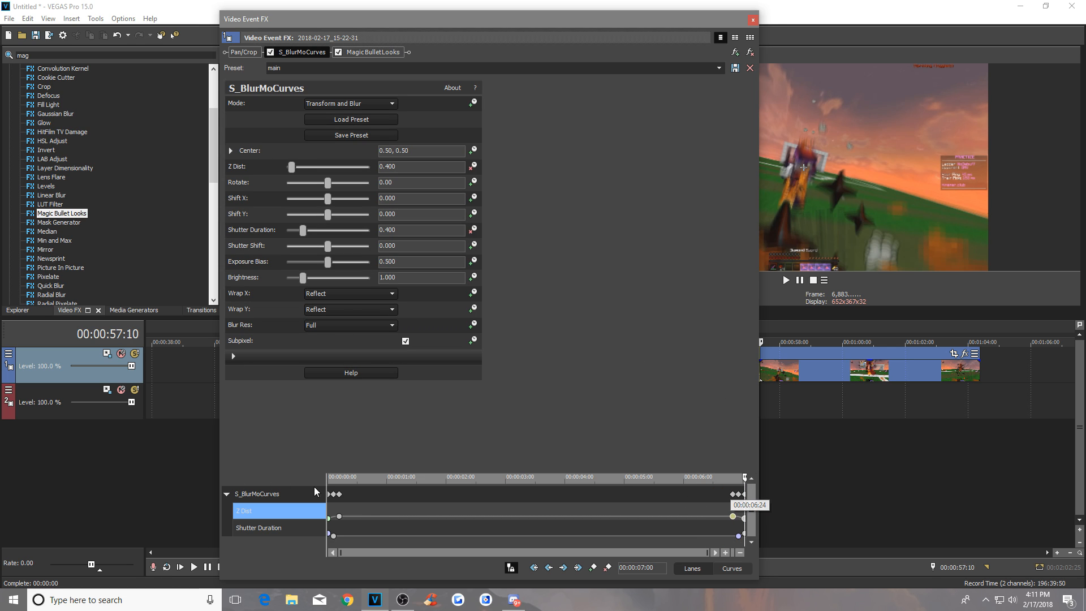
pyautogui.moveTo(375, 497); pyautogui.dragTo(222, 479)
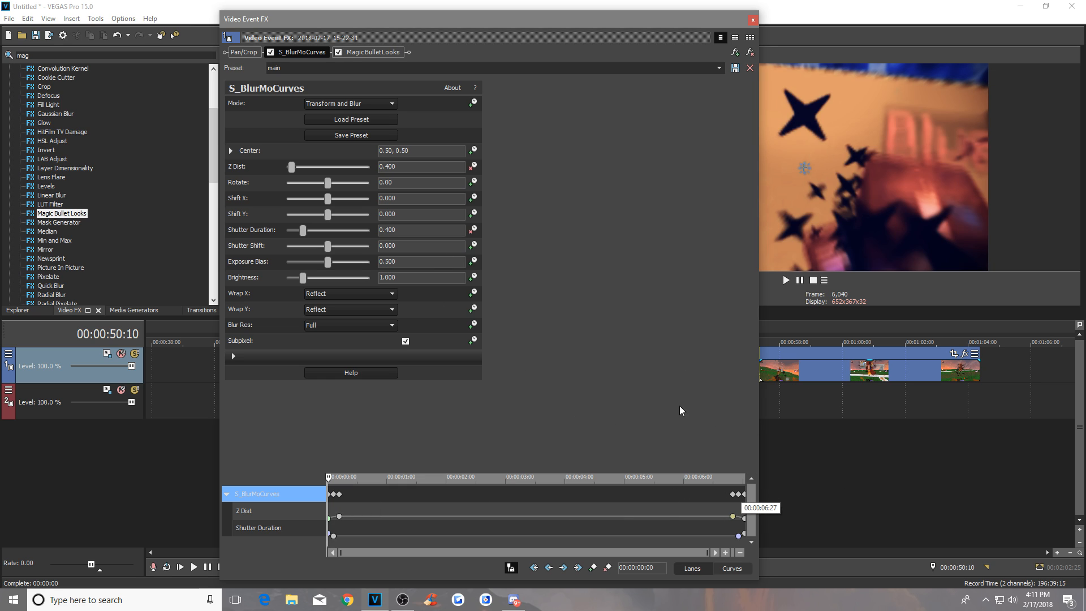
pyautogui.moveTo(668, 490); pyautogui.dragTo(763, 500)
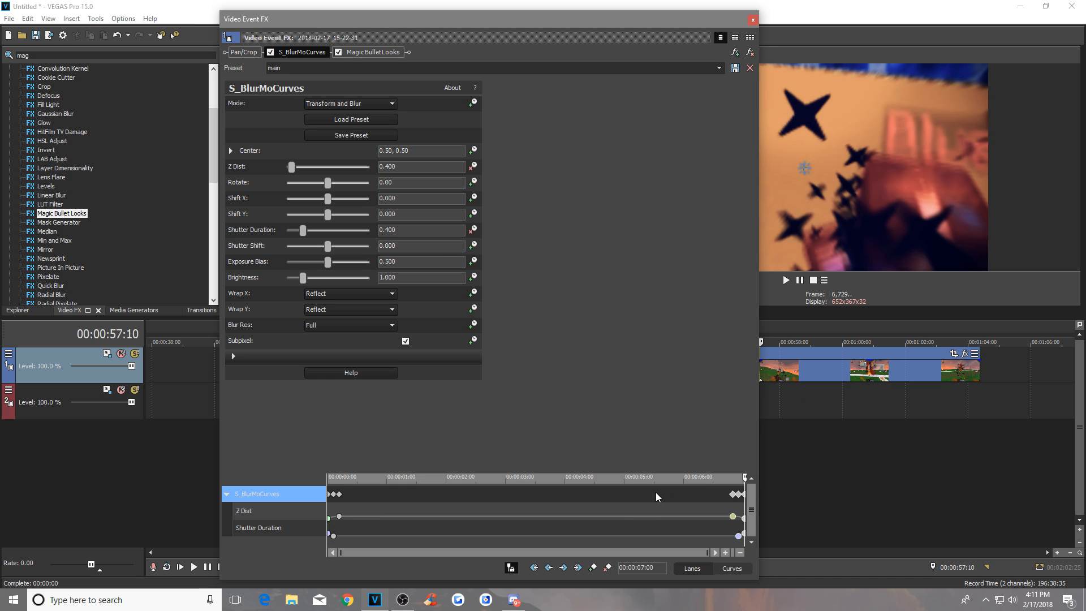
pyautogui.click(657, 494)
pyautogui.click(752, 20)
# Compare preview frames of the clip starting near 00:00:50 with the adjoining clip starting near 00:00:57.
pyautogui.click(805, 374)
pyautogui.click(690, 370)
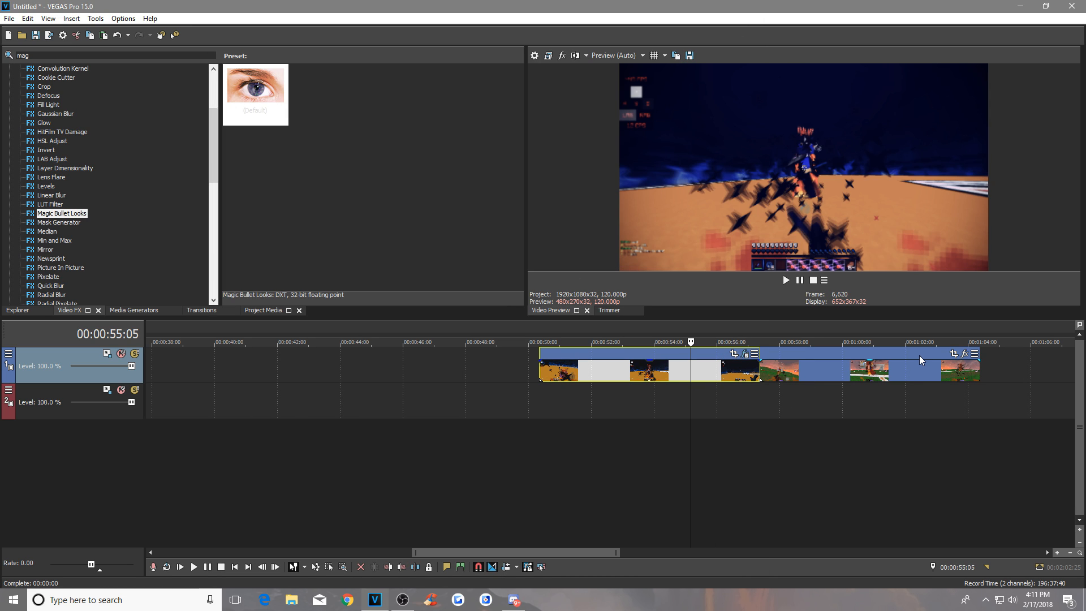
pyautogui.click(880, 368)
pyautogui.click(678, 366)
pyautogui.click(874, 376)
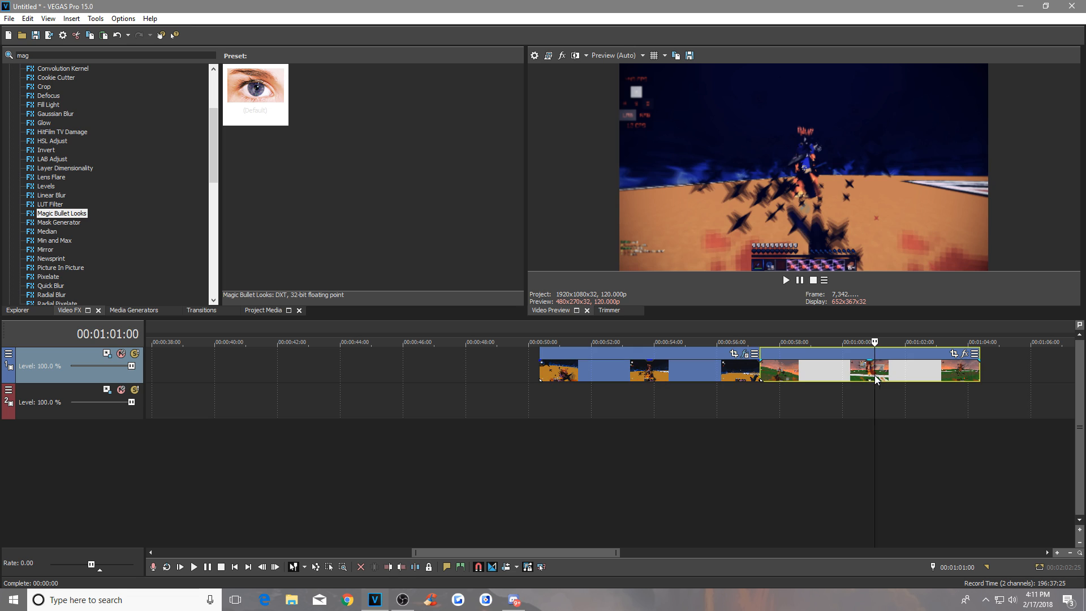
# Align the clip starting near 00:00:57 beneath its neighbour on track 2 to compare their lengths, and return it to track 1.
pyautogui.moveTo(814, 375); pyautogui.dragTo(595, 405)
pyautogui.click(644, 369)
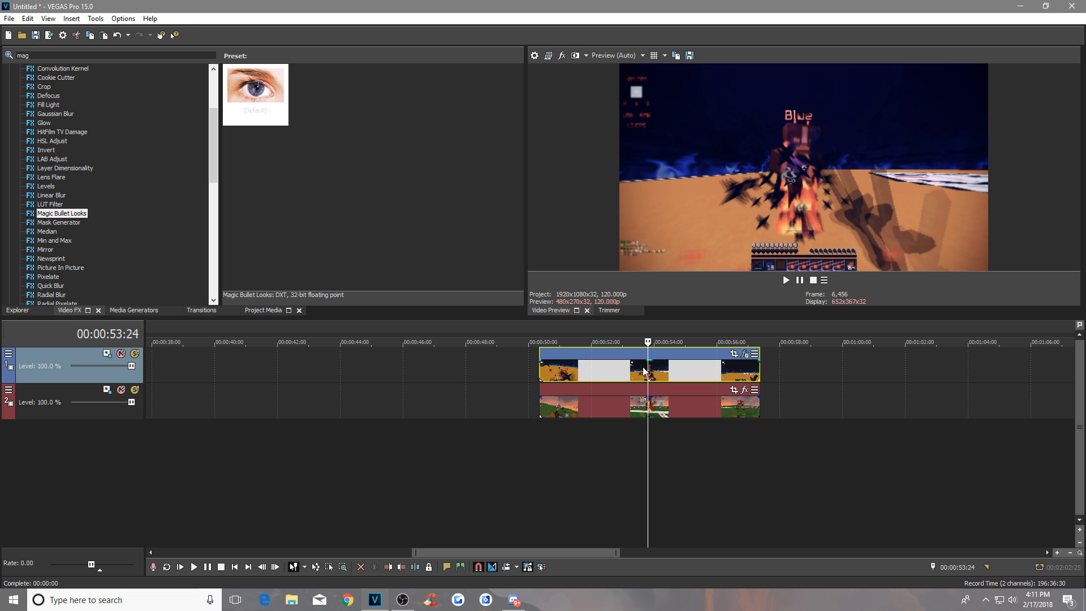
pyautogui.moveTo(660, 407); pyautogui.dragTo(888, 368)
# Copy the clip starting near 00:00:50 and paste its event attributes onto the adjoining clip starting near 00:00:57.
pyautogui.click(671, 366)
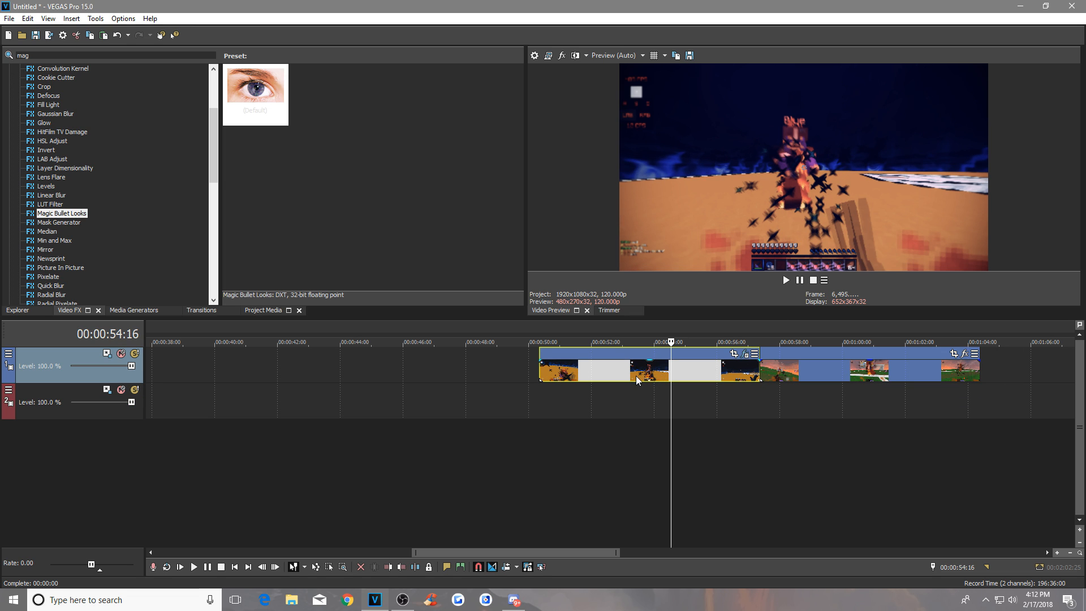
pyautogui.rightClick(627, 378)
pyautogui.click(660, 301)
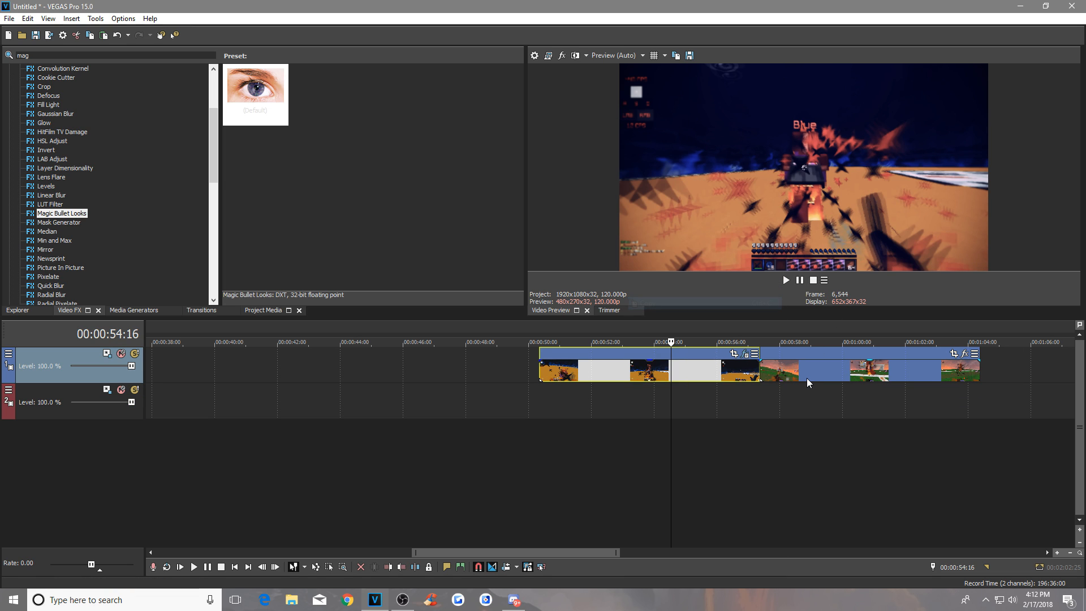
pyautogui.click(812, 374)
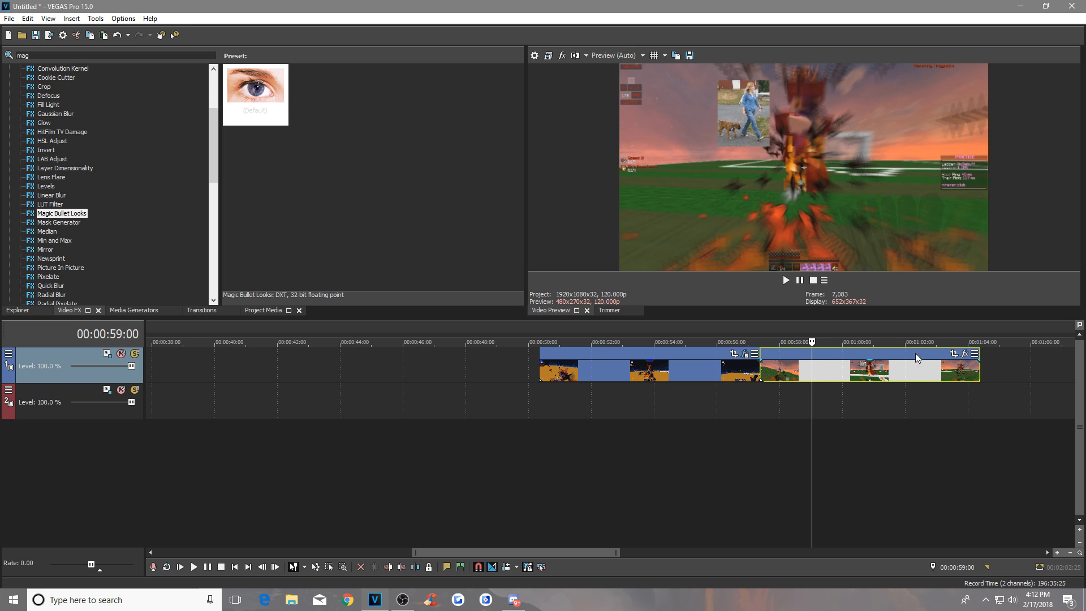
pyautogui.rightClick(846, 362)
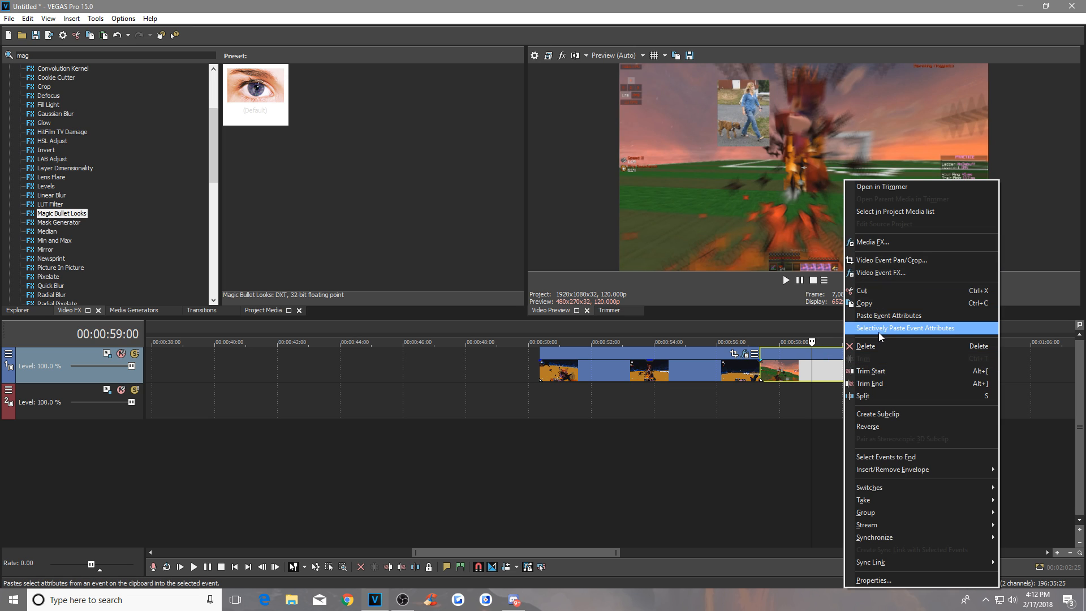
pyautogui.click(882, 316)
# Compare the copied colour correction across the two adjoining clips by previewing frames from each.
pyautogui.click(700, 367)
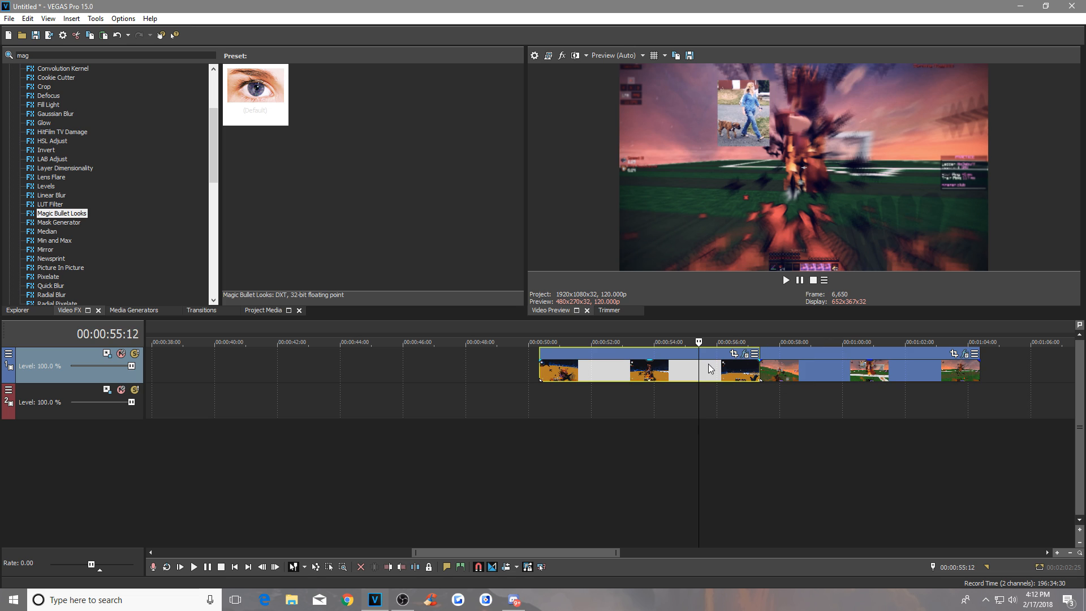
pyautogui.click(796, 371)
pyautogui.doubleClick(684, 366)
pyautogui.click(685, 366)
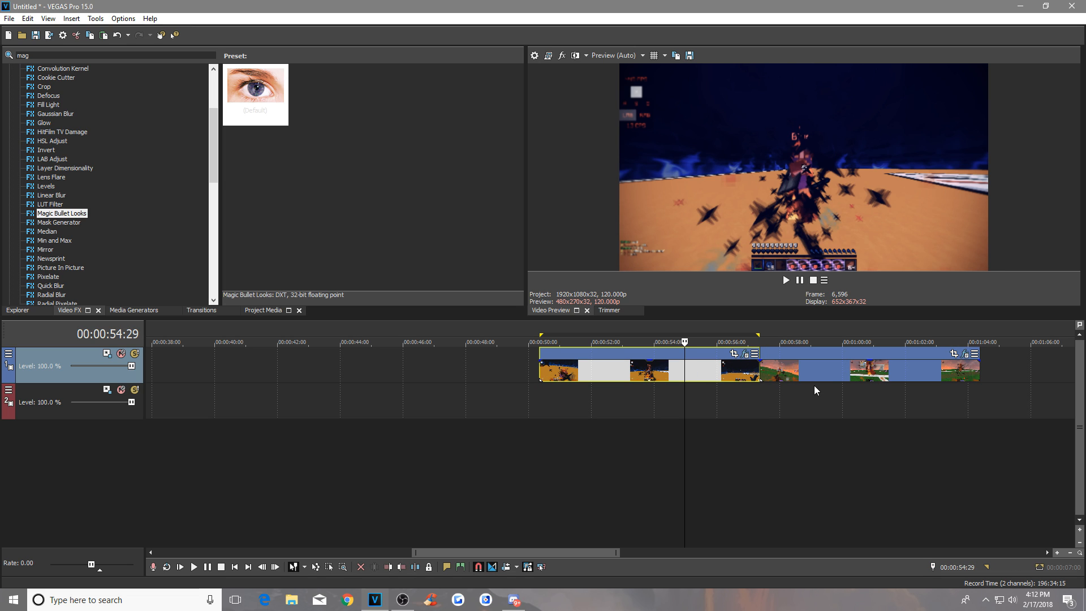
pyautogui.click(813, 374)
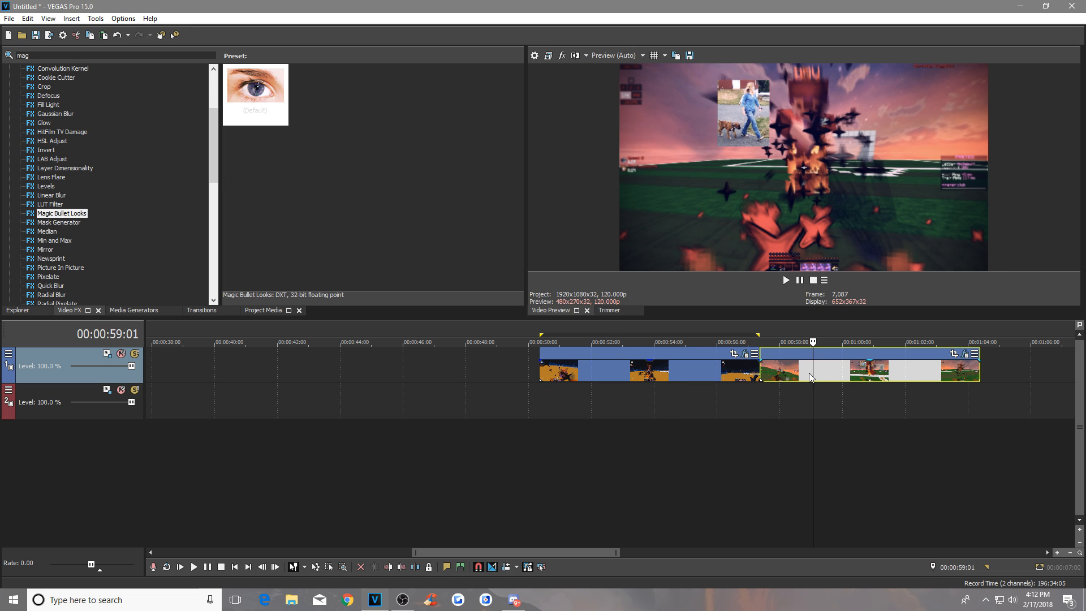
# Check the first and last S_BlurMoCurves keyframes pasted onto the clip starting near 00:00:57, and preview a frame of it.
pyautogui.scroll(-2, 769, 404)
pyautogui.click(701, 354)
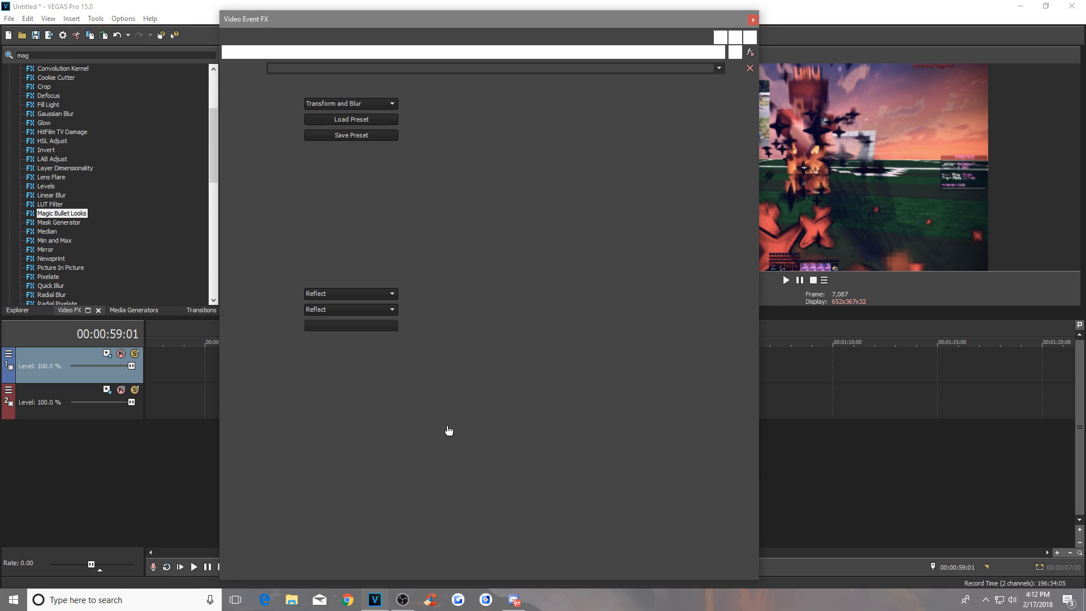
pyautogui.moveTo(387, 509); pyautogui.dragTo(327, 495)
pyautogui.click(328, 495)
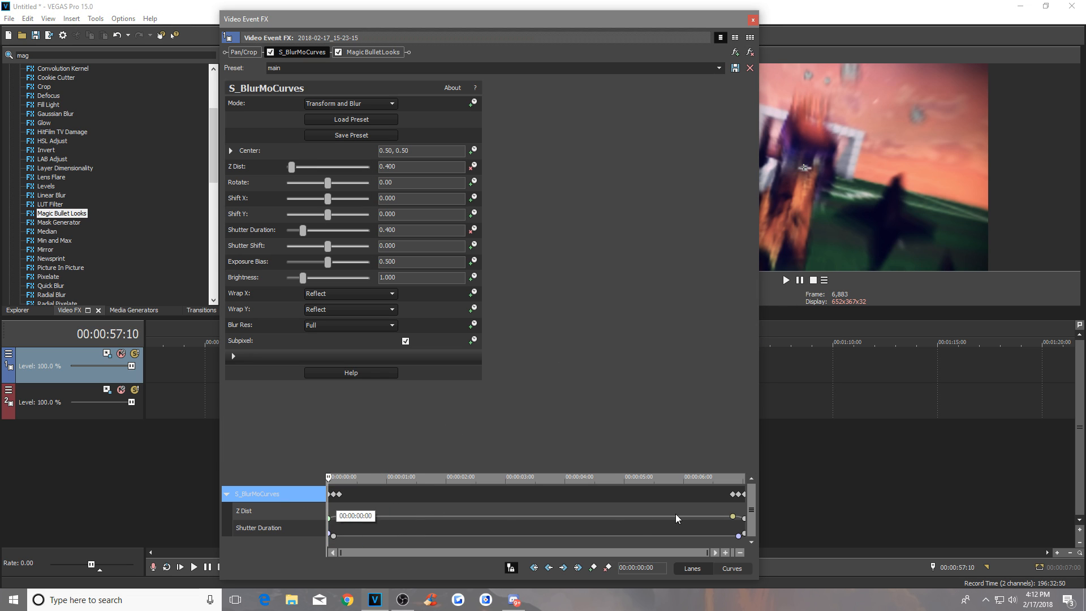
pyautogui.click(743, 518)
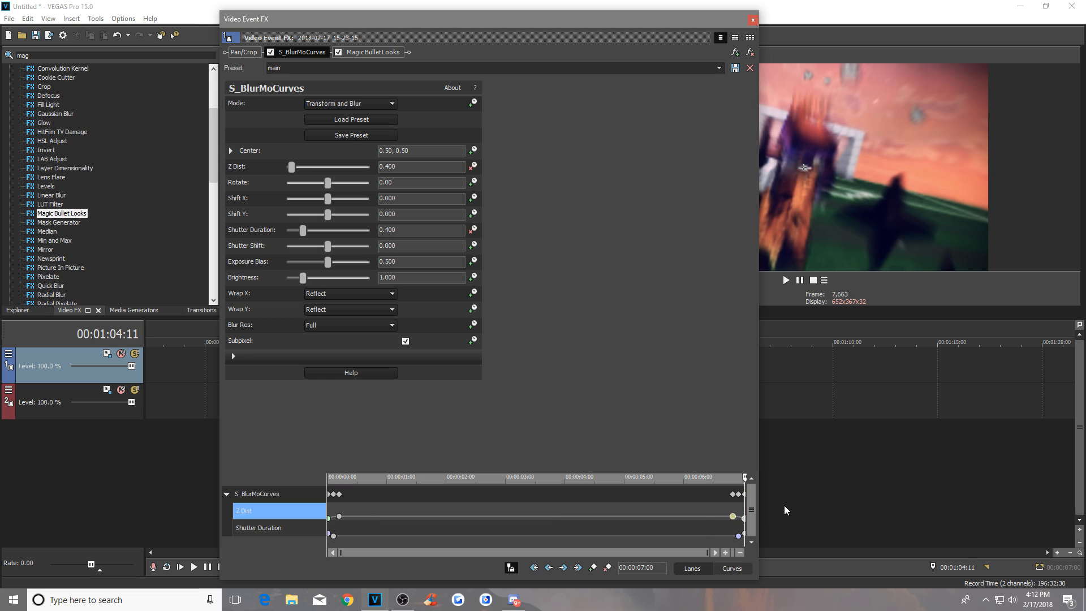
pyautogui.click(751, 22)
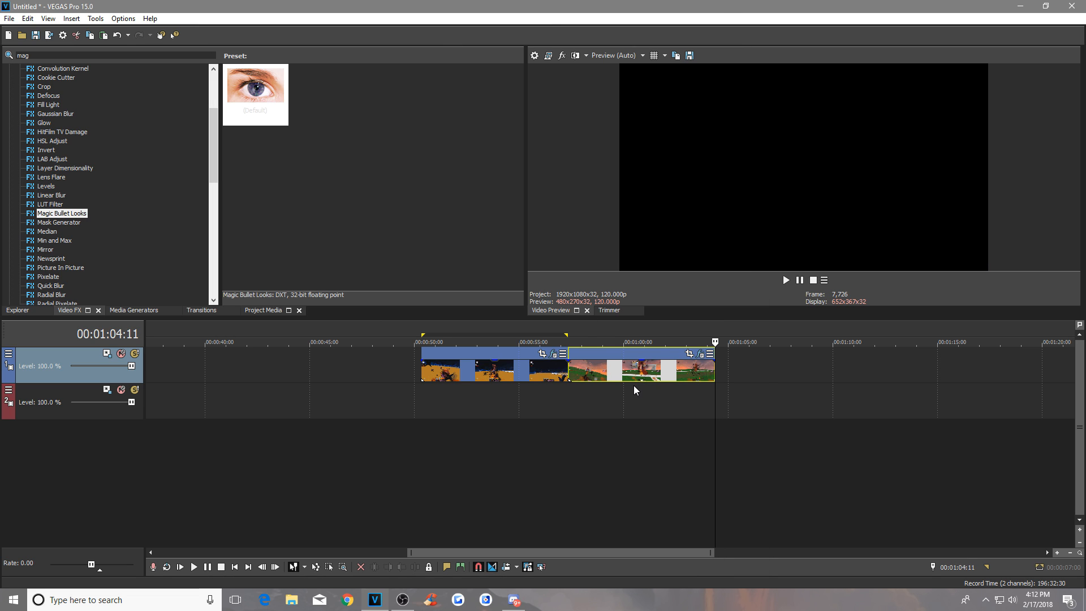
pyautogui.click(646, 374)
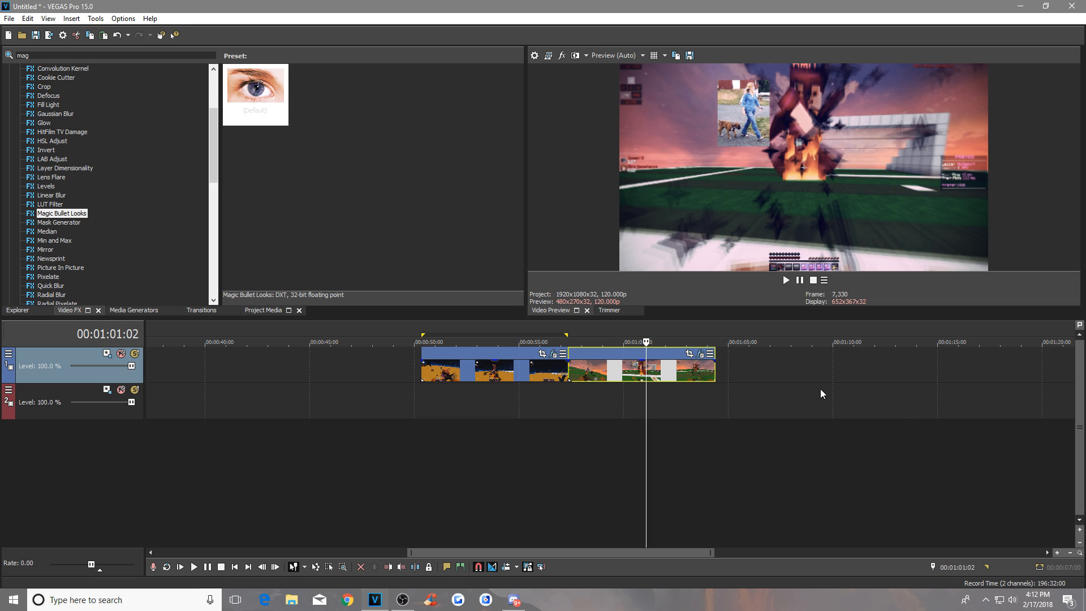
pyautogui.scroll(-6, 618, 443)
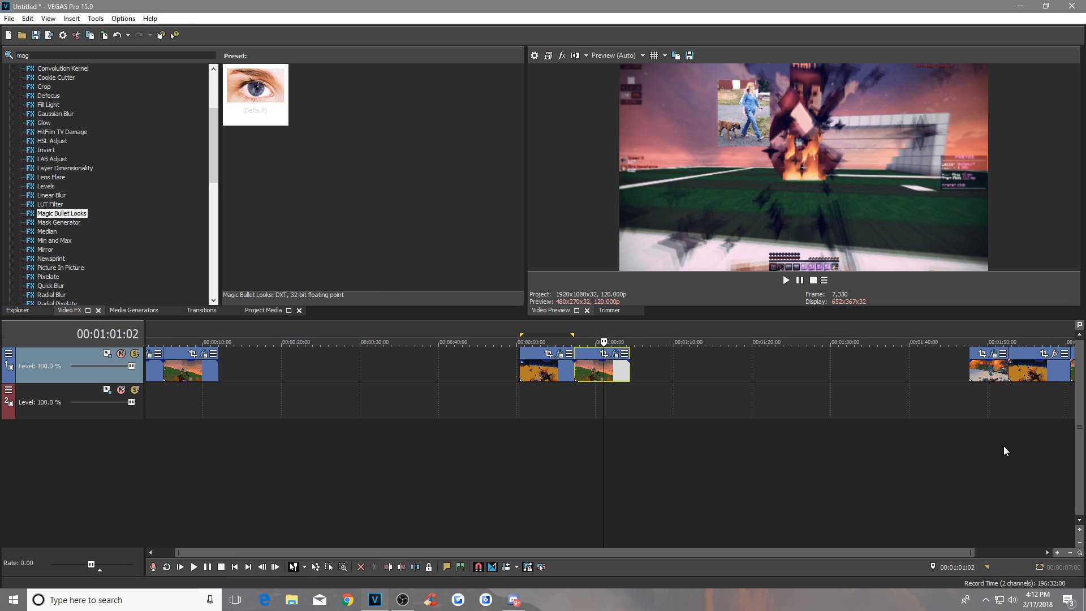
pyautogui.scroll(-1, 655, 341)
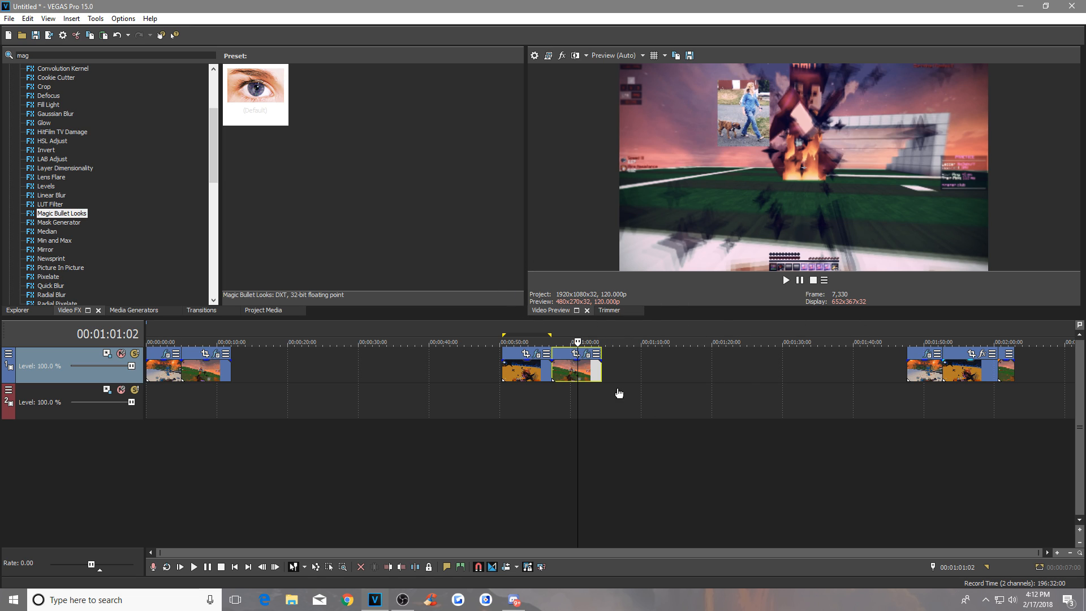
pyautogui.click(583, 371)
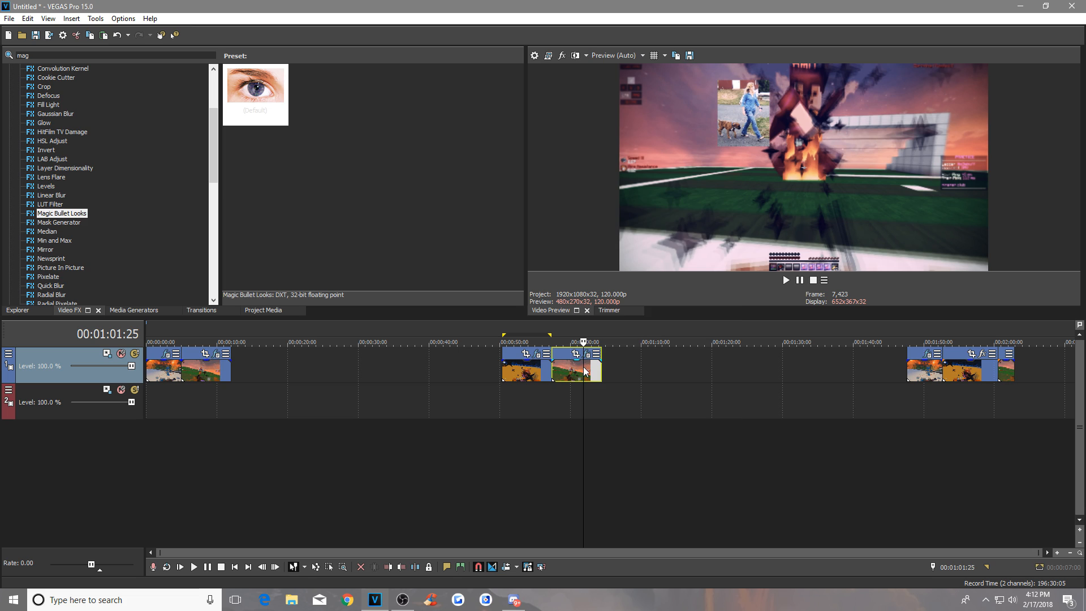
pyautogui.rightClick(583, 371)
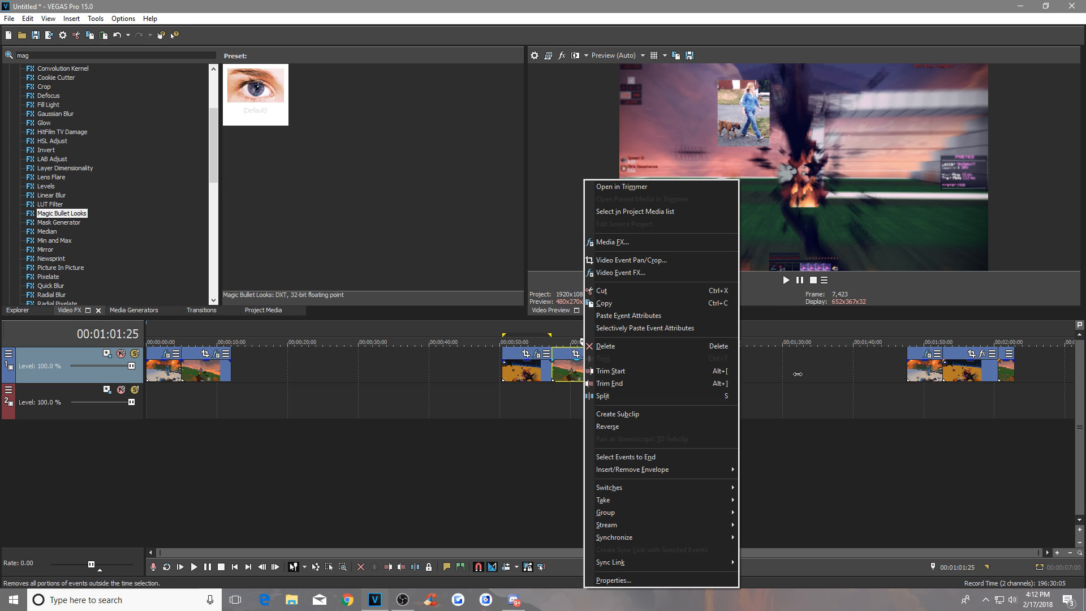
pyautogui.click(798, 374)
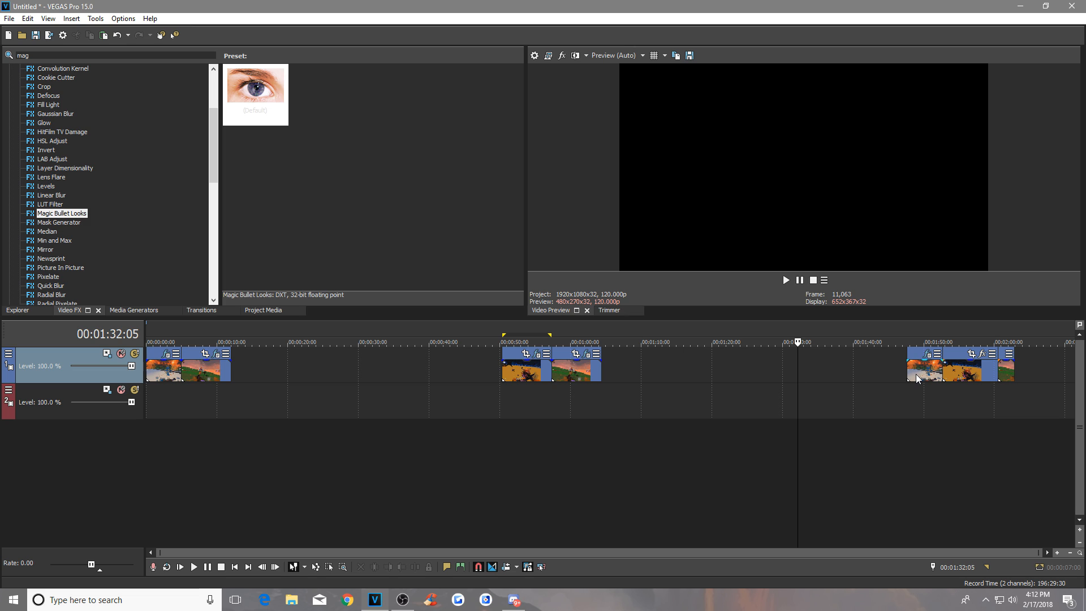
# Trim both ends of the clip starting near 00:00:50 so it runs from about 00:00:52 to 00:00:57.
pyautogui.click(565, 374)
pyautogui.scroll(3, 565, 382)
pyautogui.click(524, 375)
pyautogui.moveTo(524, 375)
pyautogui.mouseDown()
pyautogui.moveTo(473, 366)
pyautogui.moveTo(511, 375)
pyautogui.mouseUp()
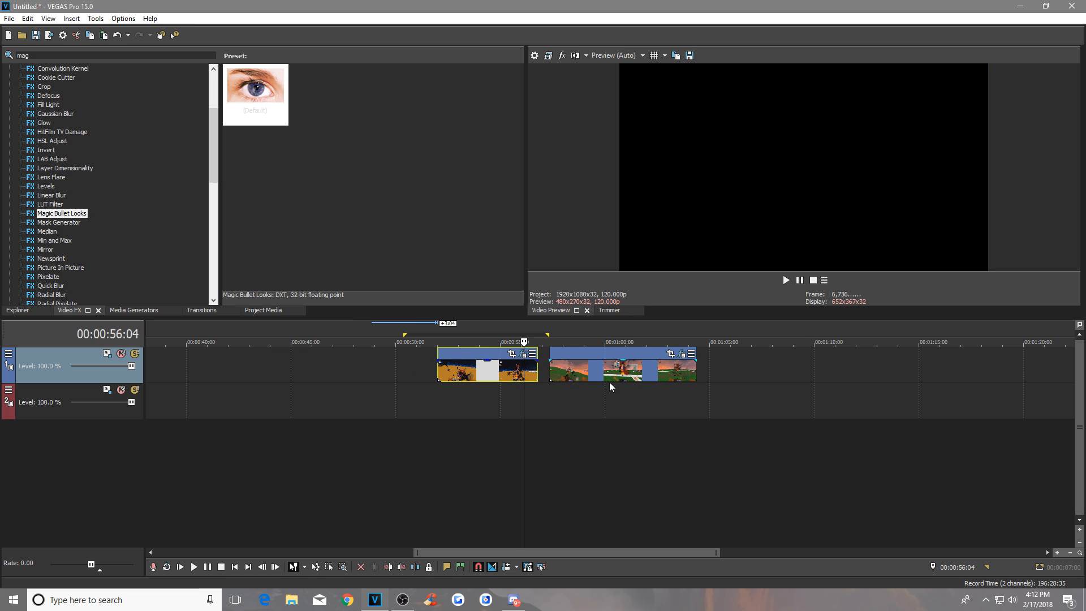
# Copy the full-length clip starting near 00:00:57 and paste its event attributes onto the shortened clip before it.
pyautogui.click(623, 378)
pyautogui.rightClick(623, 377)
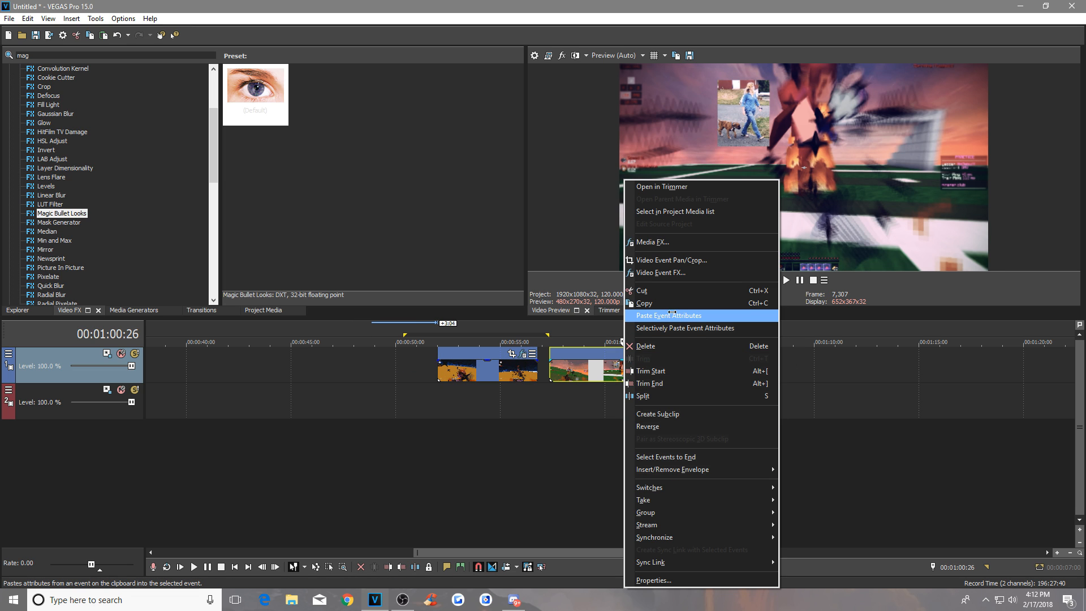
pyautogui.click(644, 303)
pyautogui.click(478, 368)
pyautogui.rightClick(478, 369)
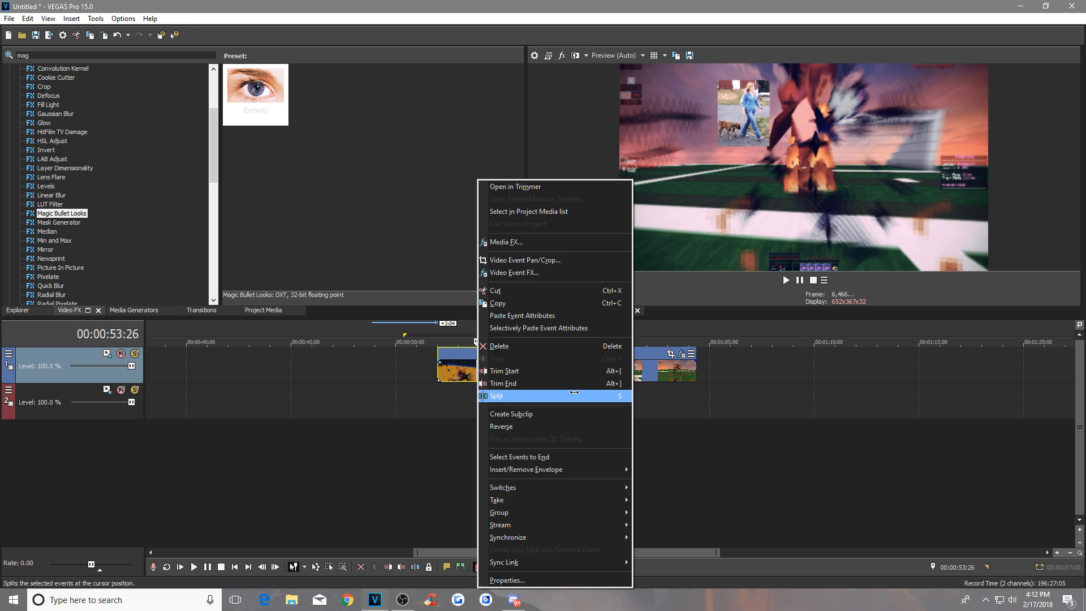
pyautogui.click(509, 315)
# Examine how the pasted S_BlurMoCurves keyframes fit the start and end of the shortened clip.
pyautogui.click(515, 364)
pyautogui.click(523, 355)
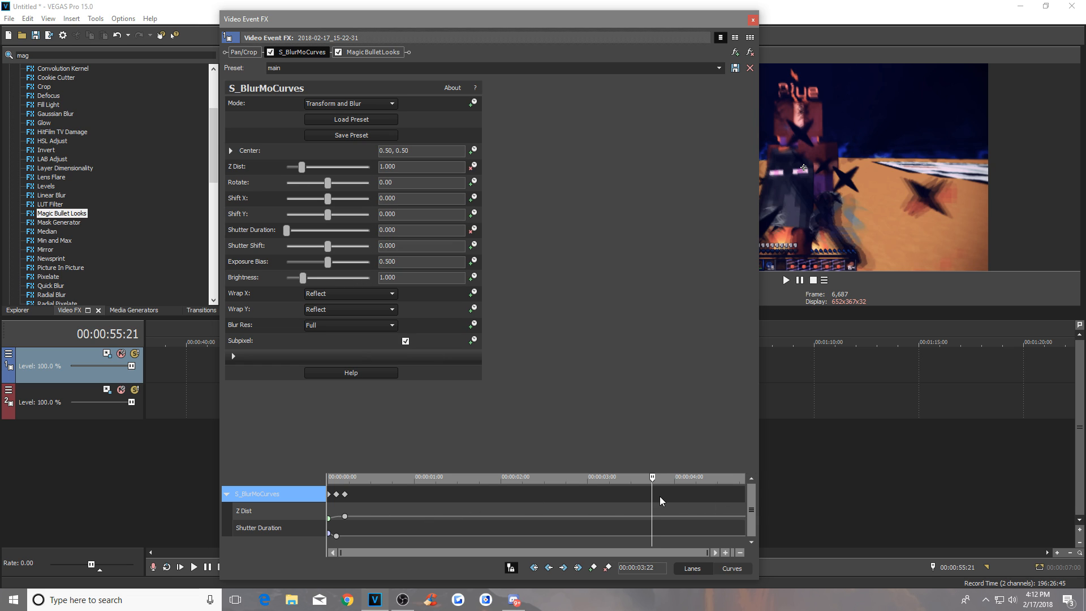
pyautogui.moveTo(660, 497); pyautogui.dragTo(847, 511)
pyautogui.moveTo(657, 502); pyautogui.dragTo(786, 515)
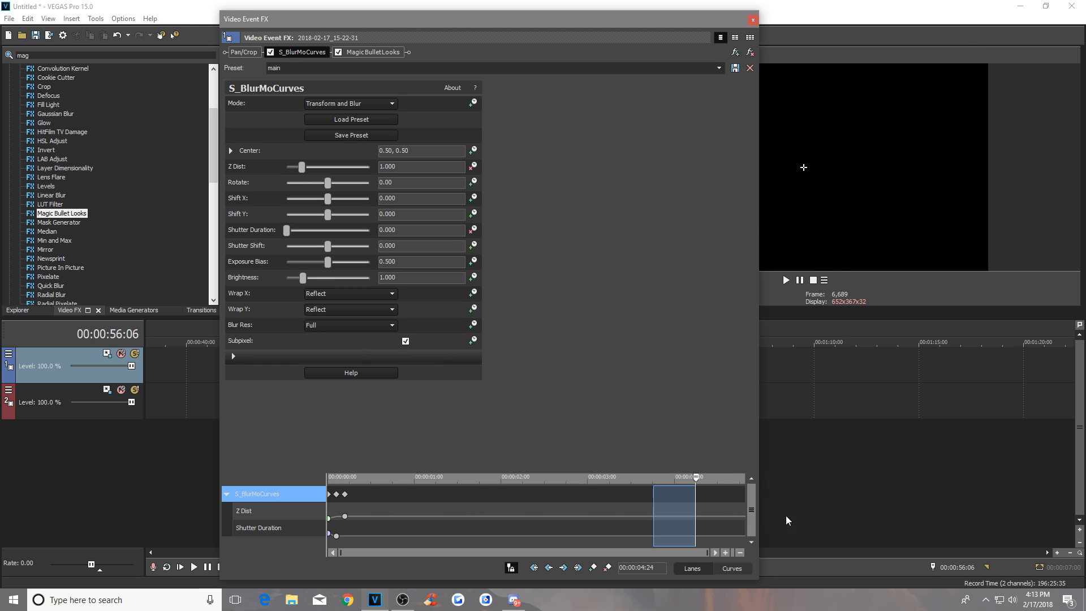
pyautogui.moveTo(363, 492); pyautogui.dragTo(284, 495)
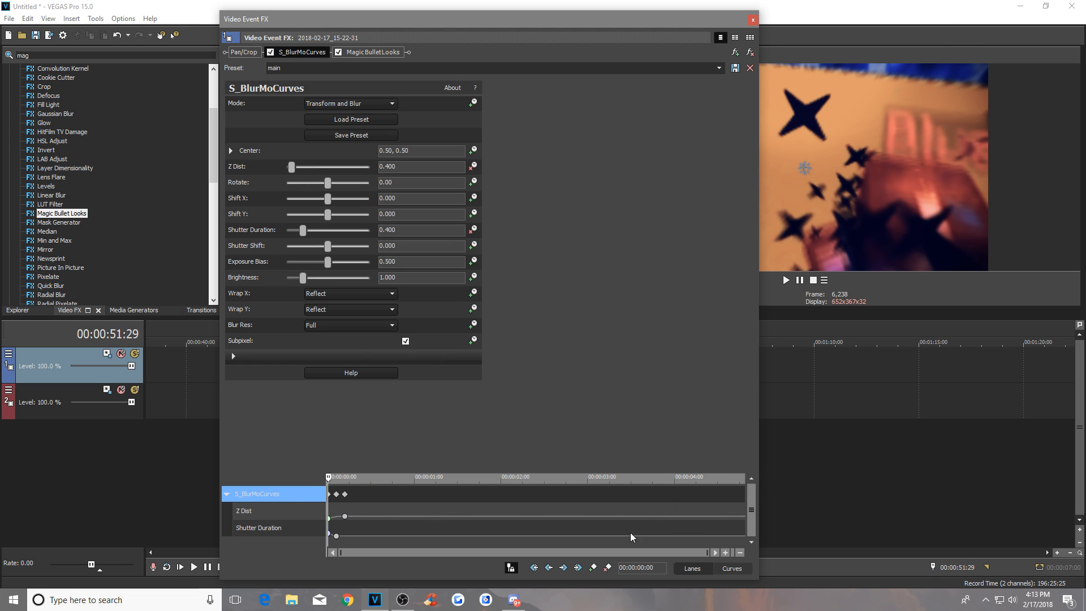
pyautogui.moveTo(692, 504); pyautogui.dragTo(767, 506)
pyautogui.moveTo(641, 498); pyautogui.dragTo(796, 514)
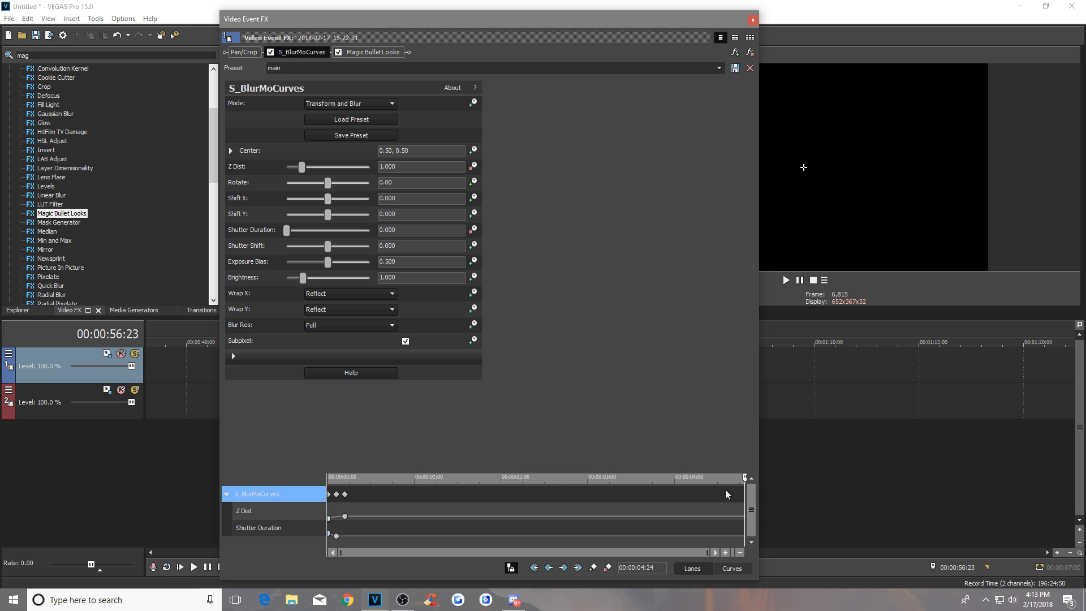
pyautogui.click(752, 19)
# Preview the colour correction on the first clip of the last group, around 00:01:50.
pyautogui.scroll(-6, 605, 377)
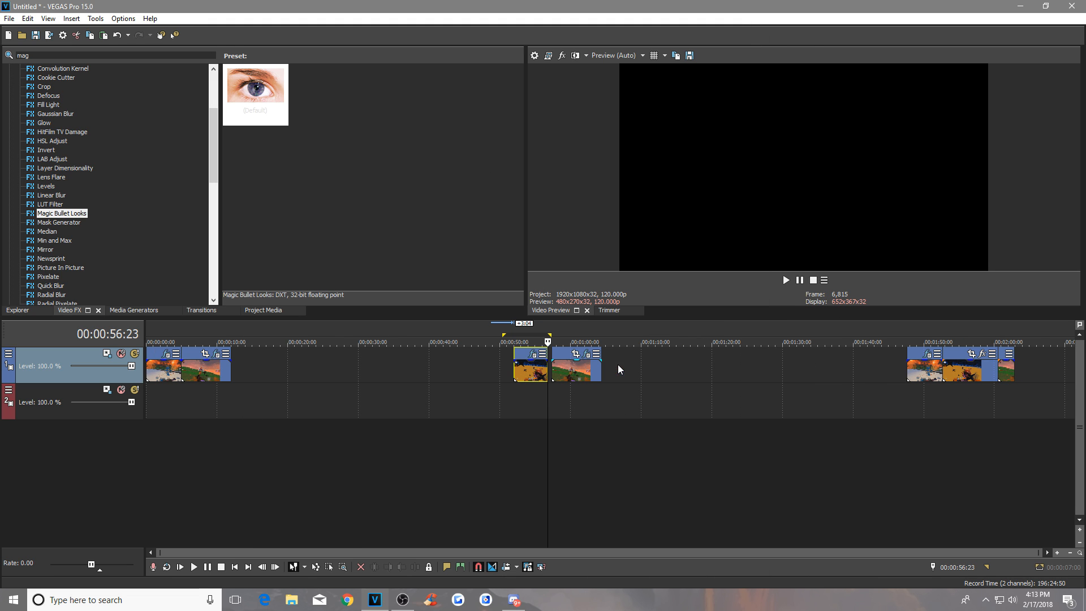
pyautogui.click(925, 367)
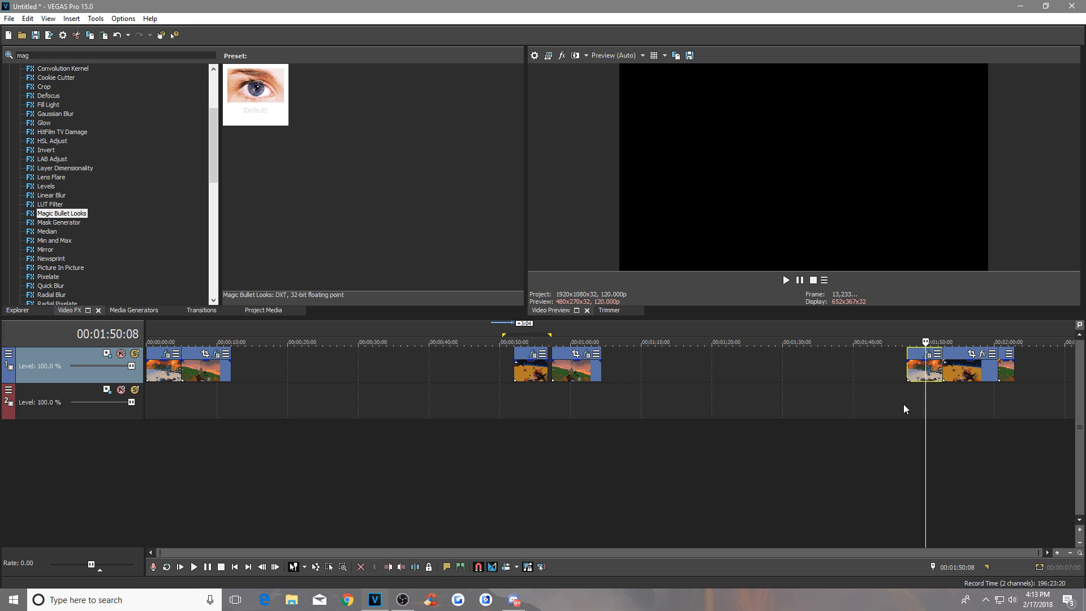
pyautogui.scroll(6, 914, 409)
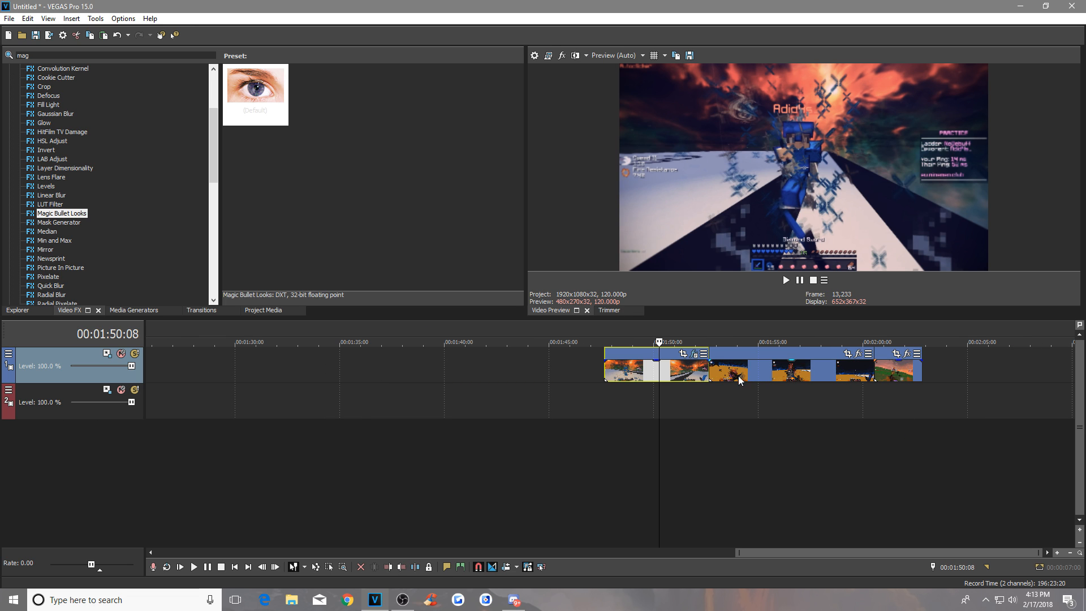
pyautogui.moveTo(657, 370)
pyautogui.mouseDown()
pyautogui.moveTo(633, 369)
pyautogui.moveTo(662, 368)
pyautogui.mouseUp()
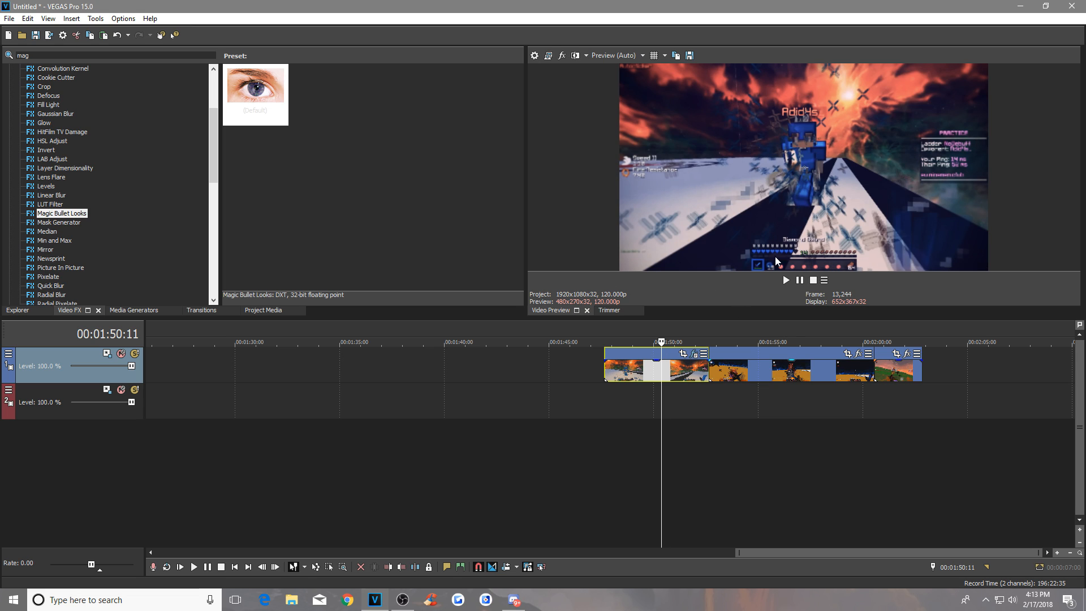
# Move the first clip's three closing S_BlurMoCurves keyframes next to the opening ones, around 00:00:00:14.
pyautogui.click(694, 353)
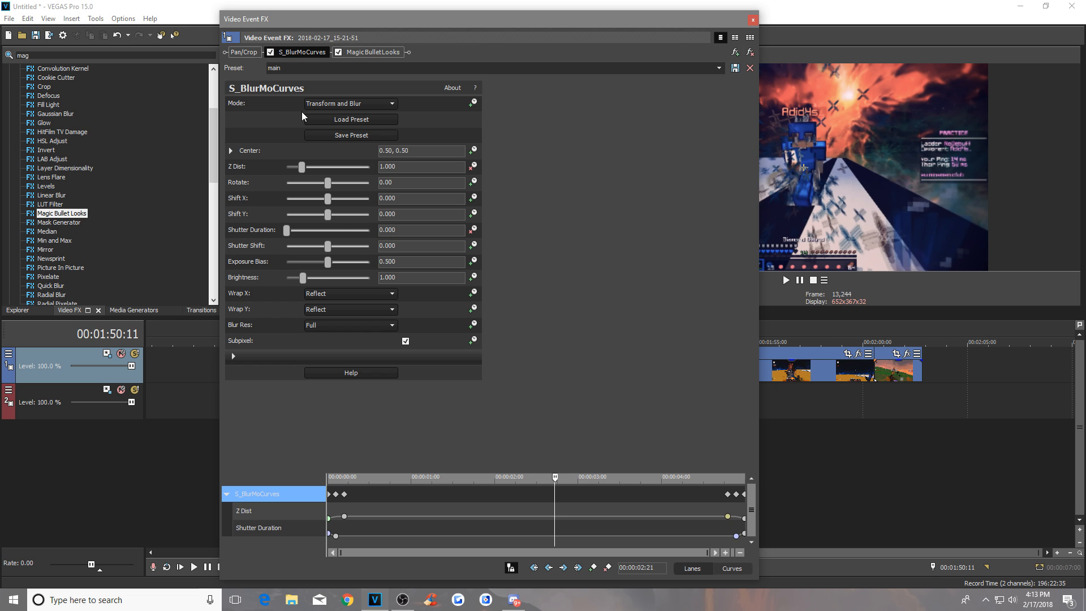
pyautogui.moveTo(691, 503); pyautogui.dragTo(745, 494)
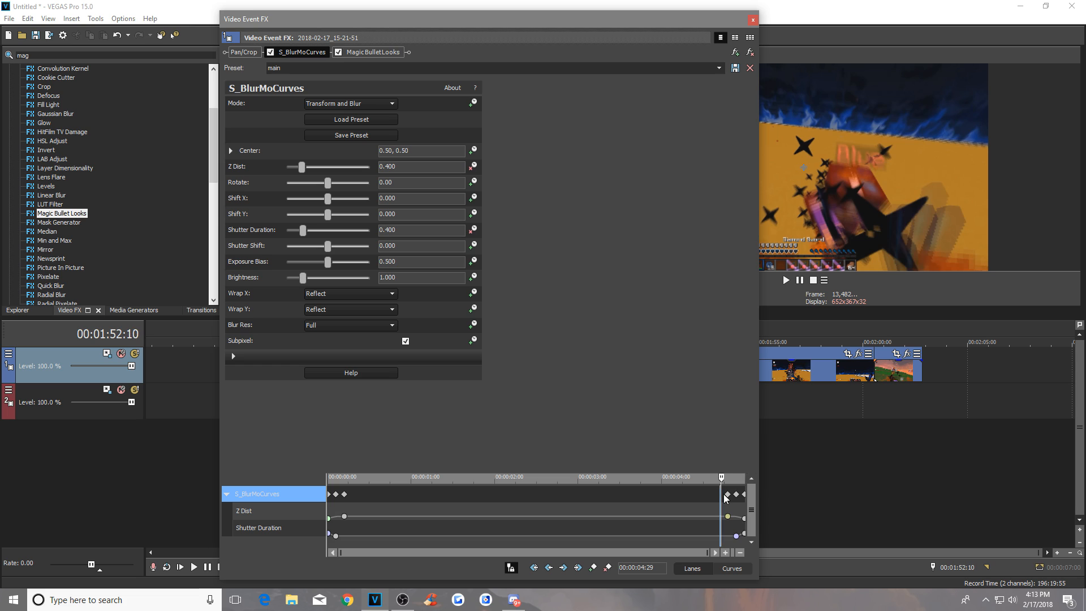
pyautogui.moveTo(736, 494); pyautogui.dragTo(362, 504)
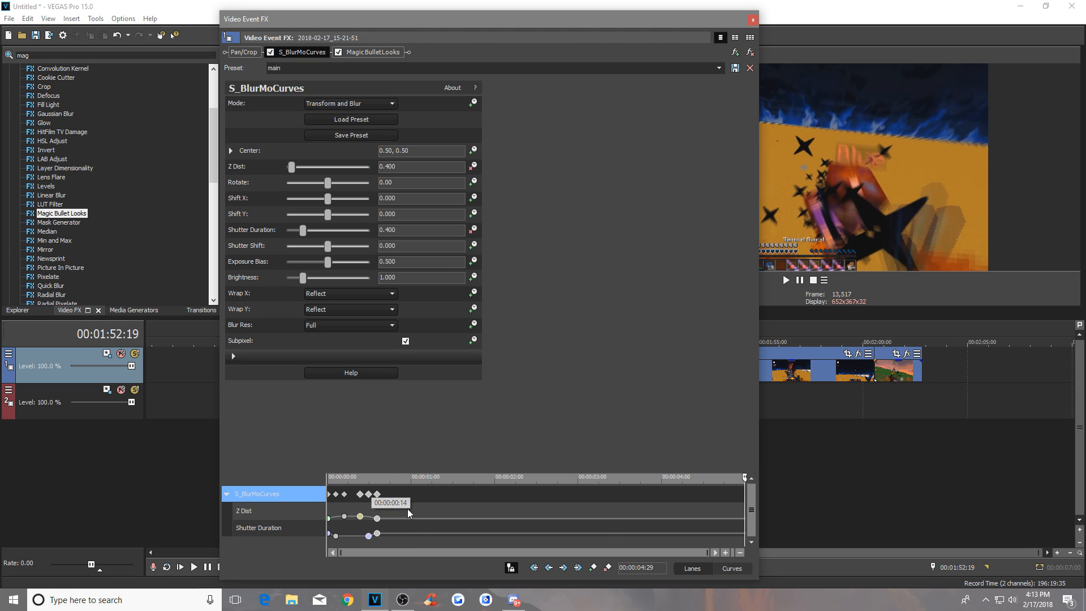
pyautogui.click(345, 512)
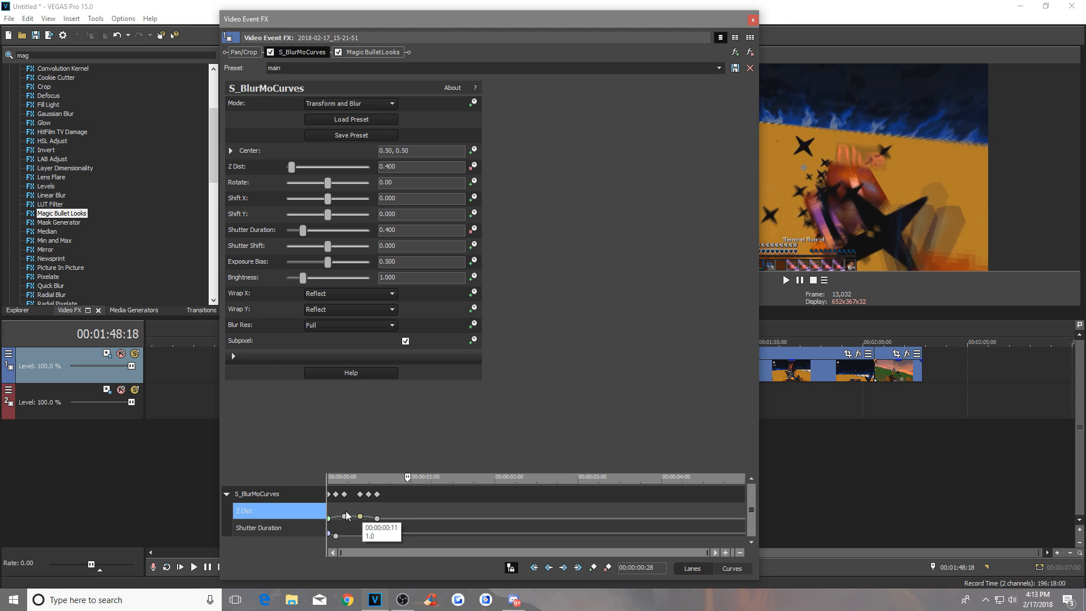
# Save the S_BlurMoCurves and Magic Bullet Looks chain as a filter package named "screen pump edit test".
pyautogui.click(735, 53)
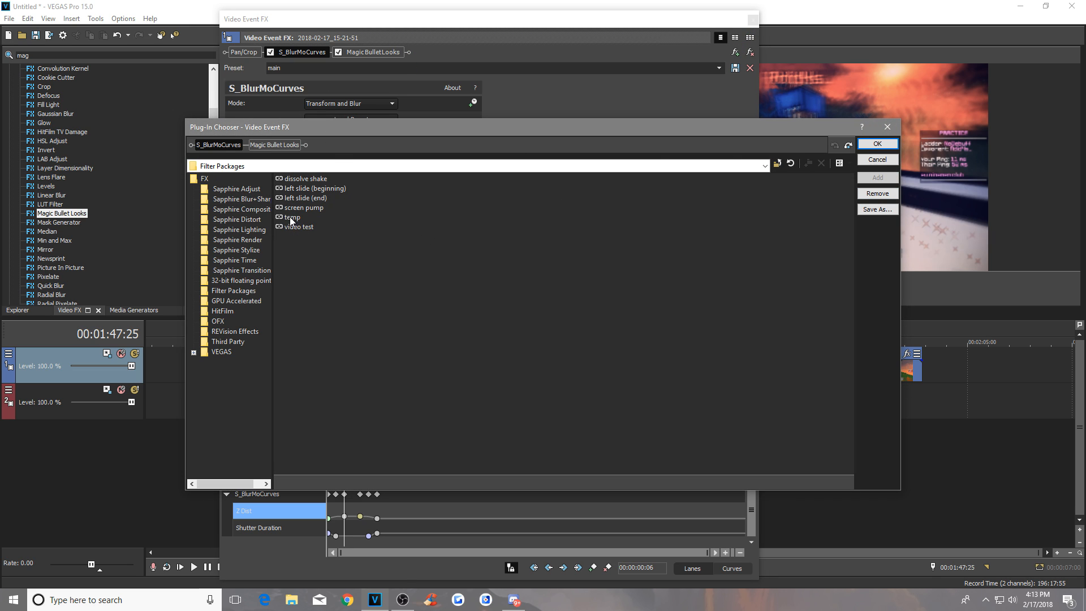
pyautogui.click(877, 209)
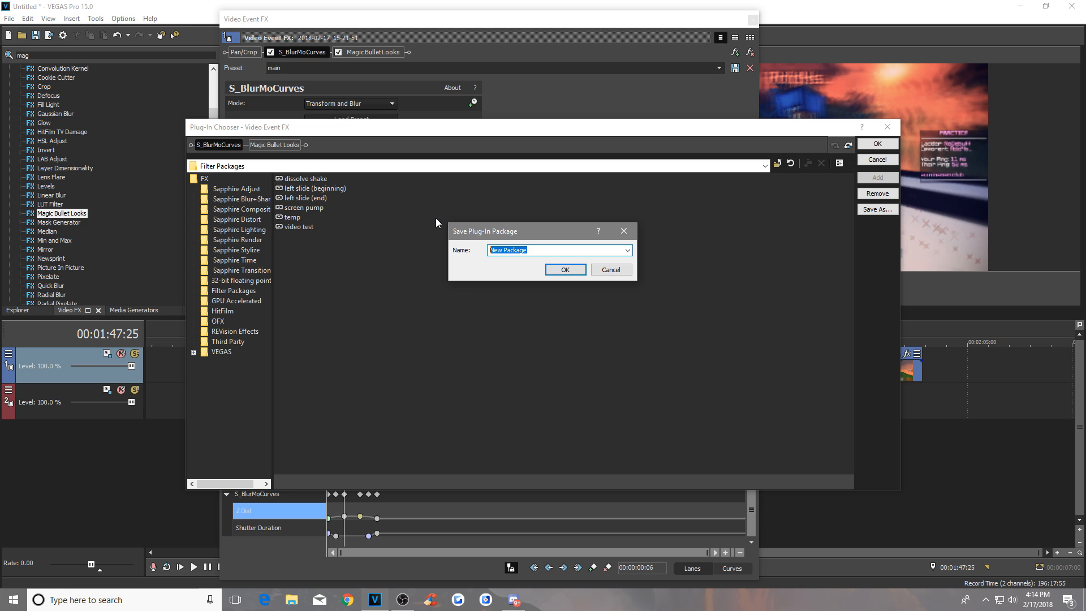
pyautogui.write('screen pump edit test')
pyautogui.click(565, 269)
pyautogui.click(877, 144)
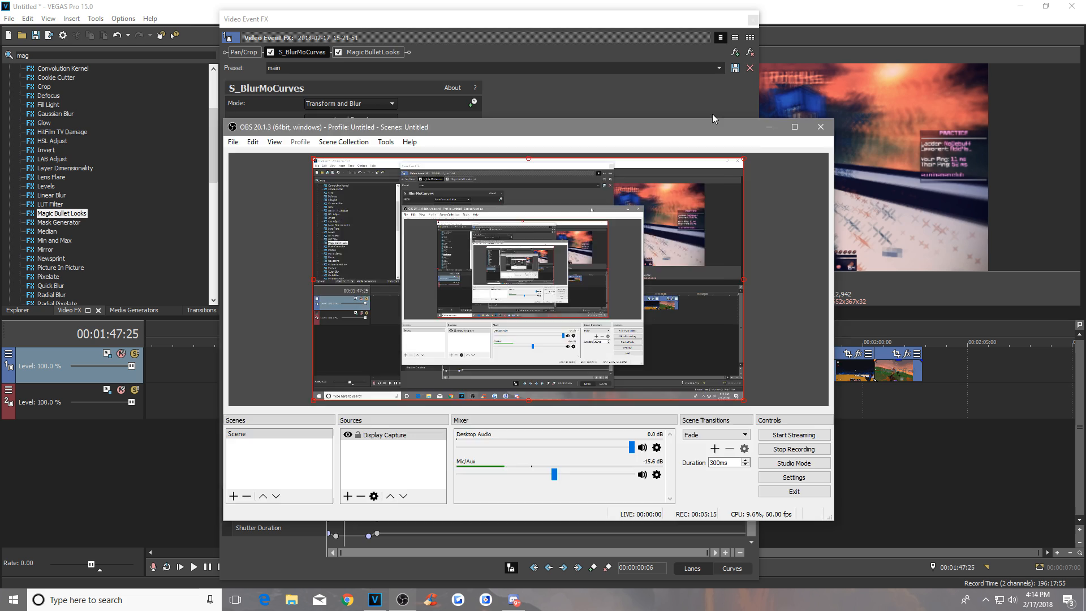
pyautogui.click(712, 114)
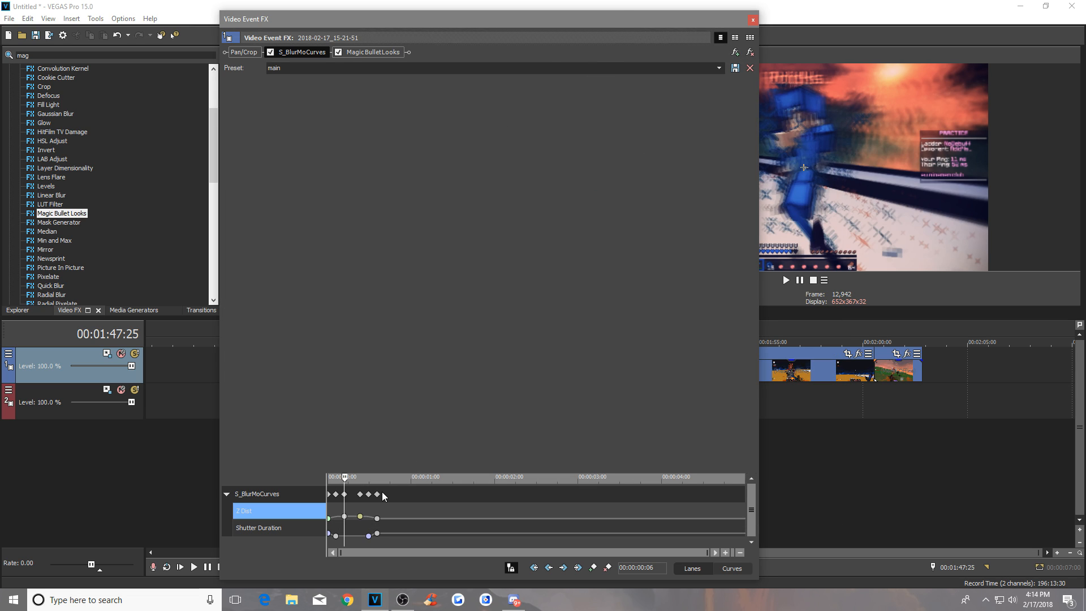
# Move the three closing S_BlurMoCurves keyframes back to the end of the first clip, at 00:00:04:29, and close the effect settings.
pyautogui.moveTo(405, 504); pyautogui.dragTo(356, 505)
pyautogui.click(357, 505)
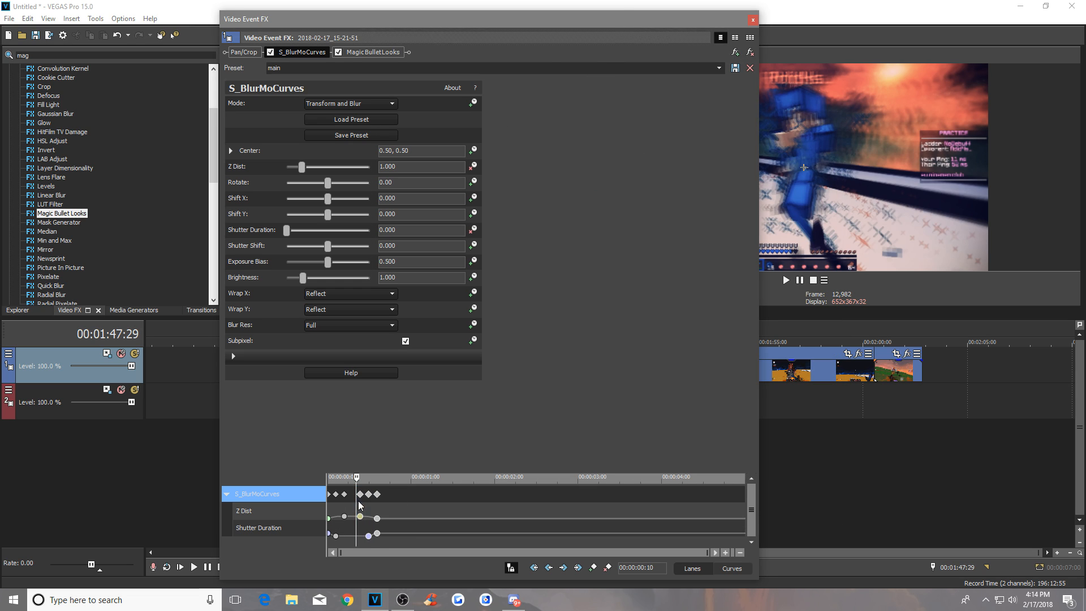
pyautogui.moveTo(383, 497); pyautogui.dragTo(750, 499)
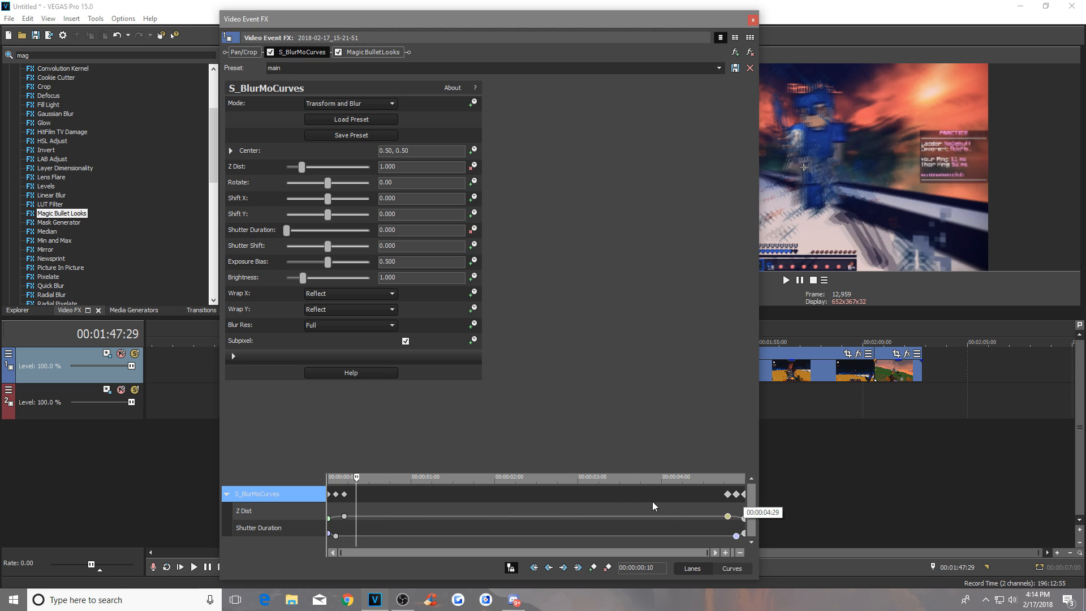
pyautogui.moveTo(717, 497); pyautogui.dragTo(752, 501)
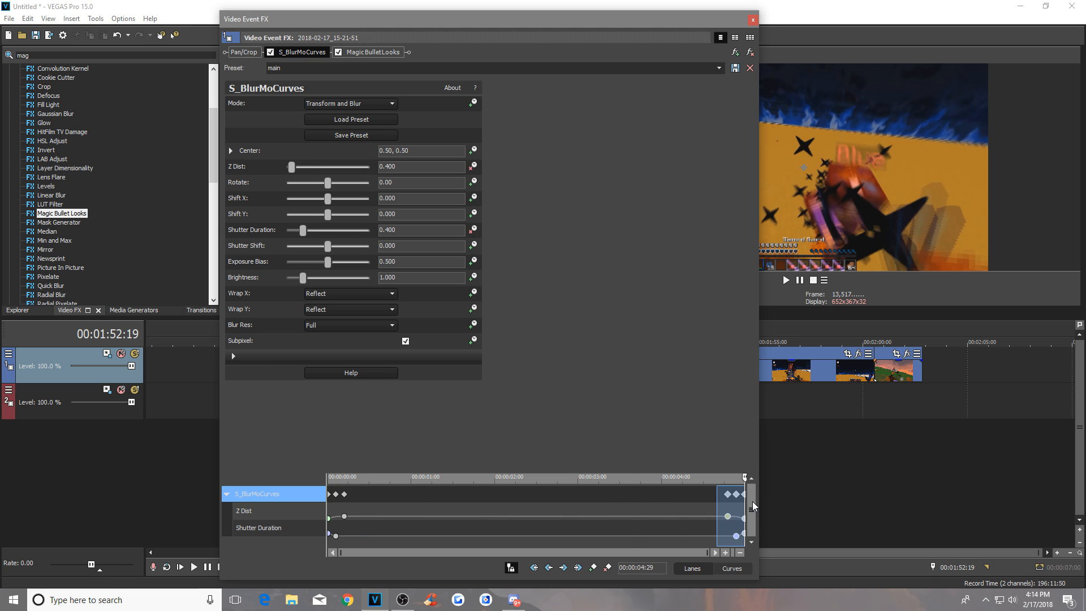
pyautogui.click(698, 507)
pyautogui.click(752, 19)
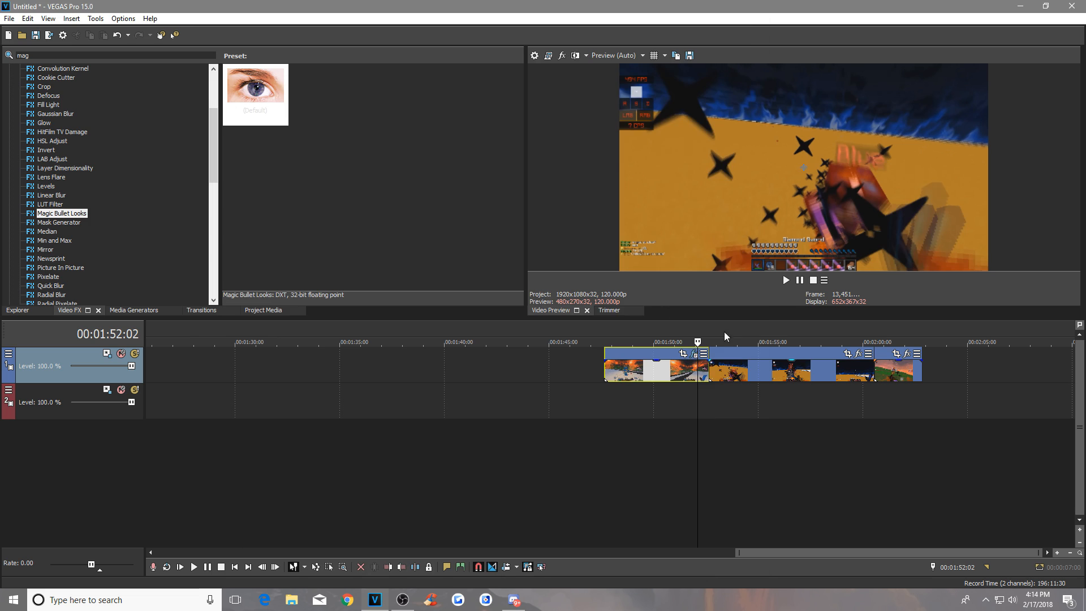
# Apply the "screen pump edit test" filter package to the middle clip, which starts near 00:01:52.
pyautogui.click(738, 366)
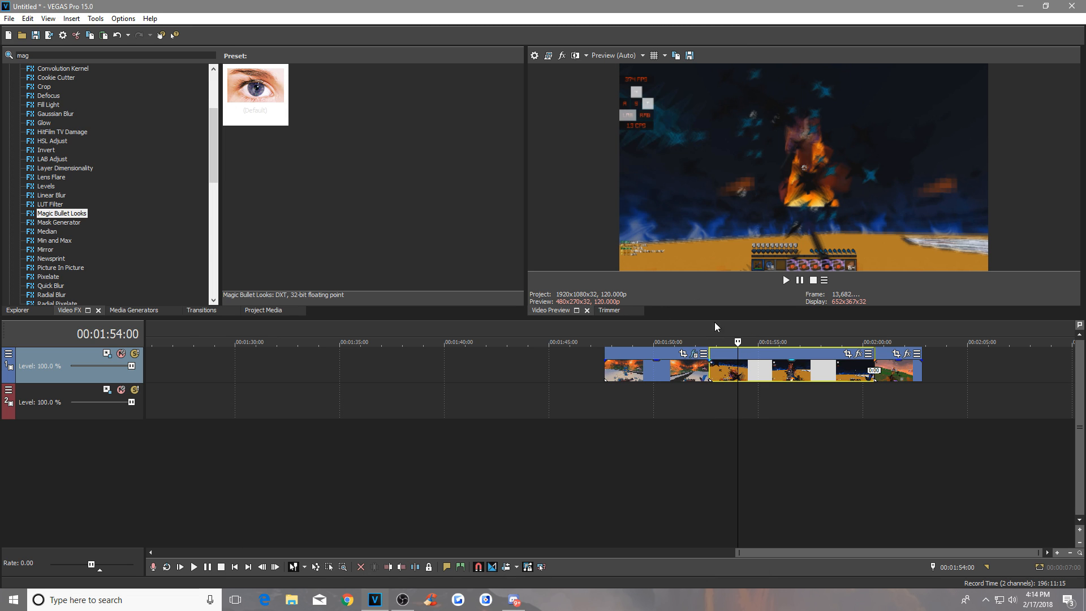
pyautogui.click(779, 369)
pyautogui.click(678, 369)
pyautogui.click(739, 376)
pyautogui.click(775, 375)
pyautogui.click(863, 357)
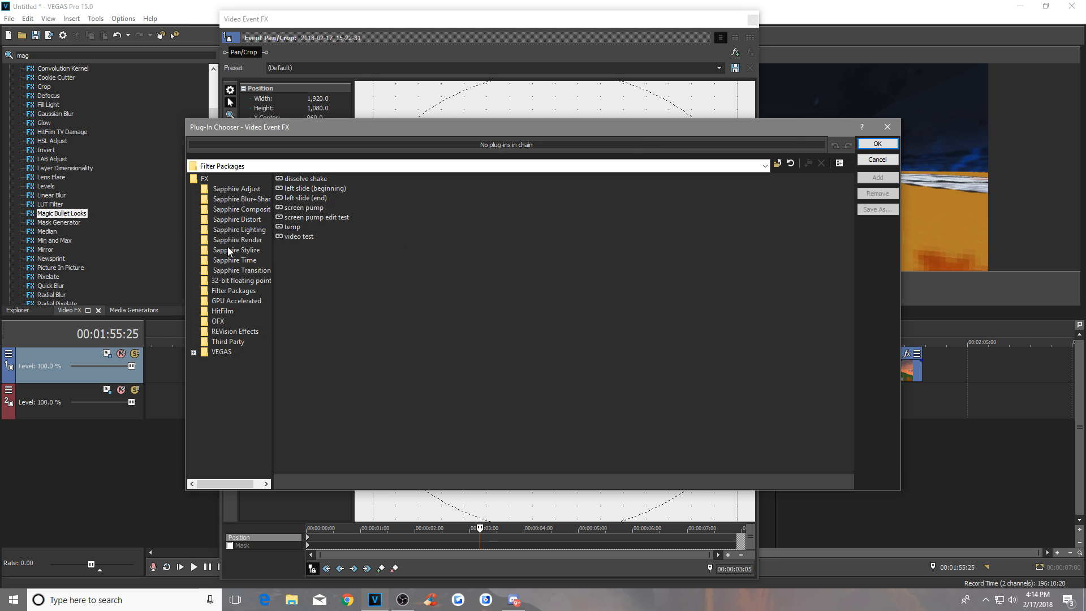
pyautogui.click(226, 291)
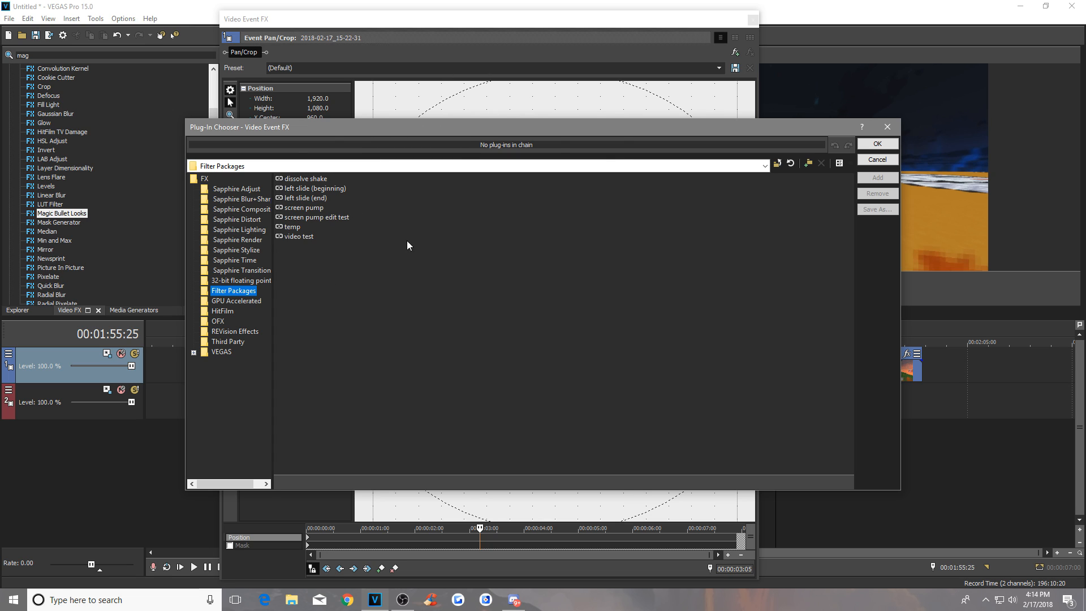
pyautogui.click(315, 220)
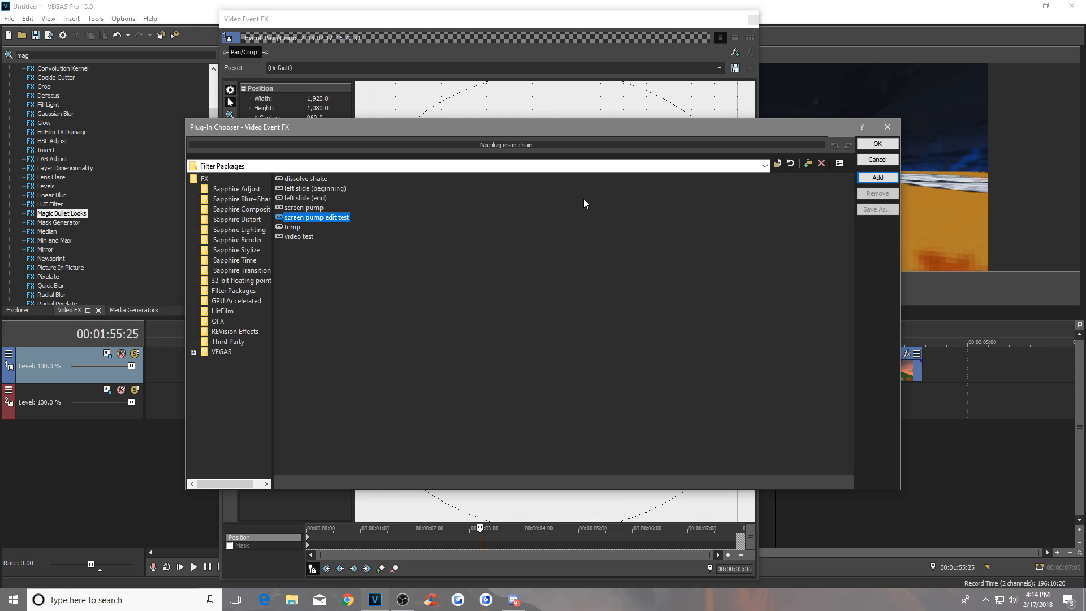
pyautogui.click(878, 178)
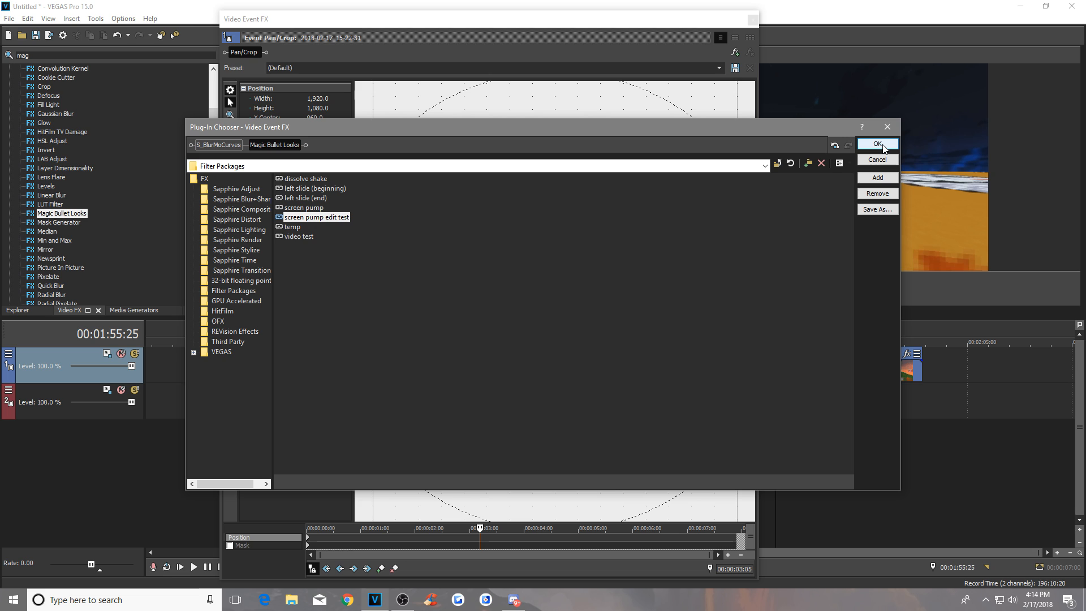
pyautogui.click(877, 144)
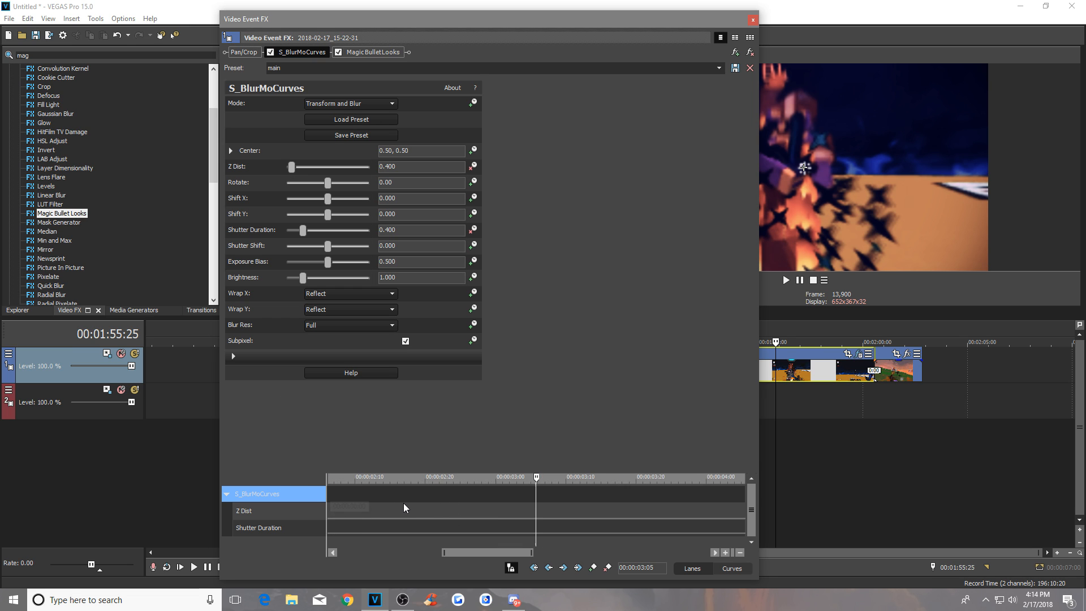
# Move the middle clip's closing S_BlurMoCurves keyframes to its end, at 00:00:07:27, and preview the corrected clip.
pyautogui.moveTo(368, 497); pyautogui.dragTo(747, 514)
pyautogui.click(693, 504)
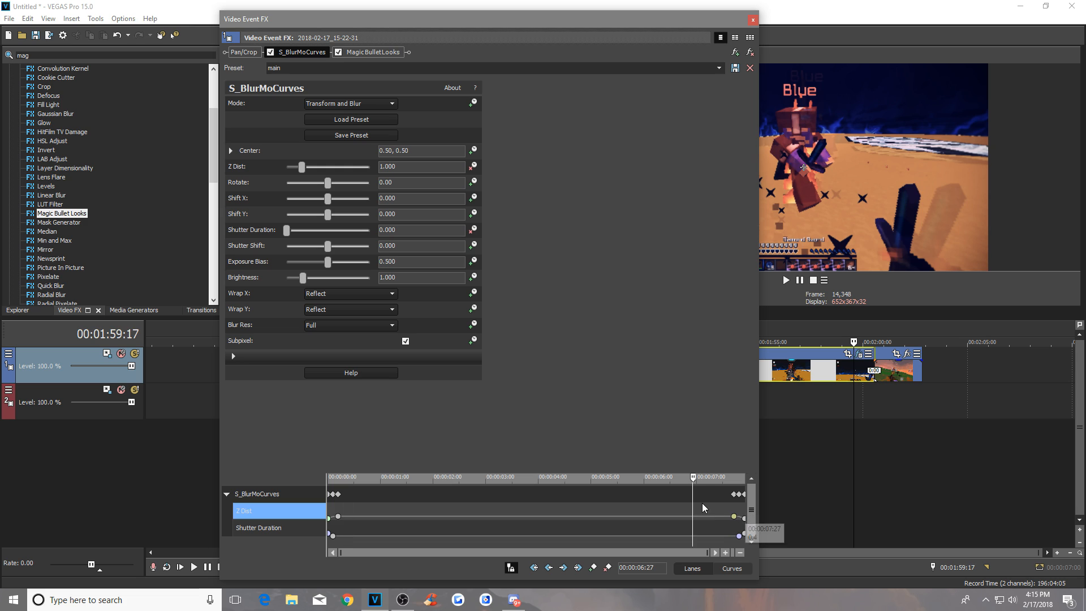
pyautogui.click(752, 19)
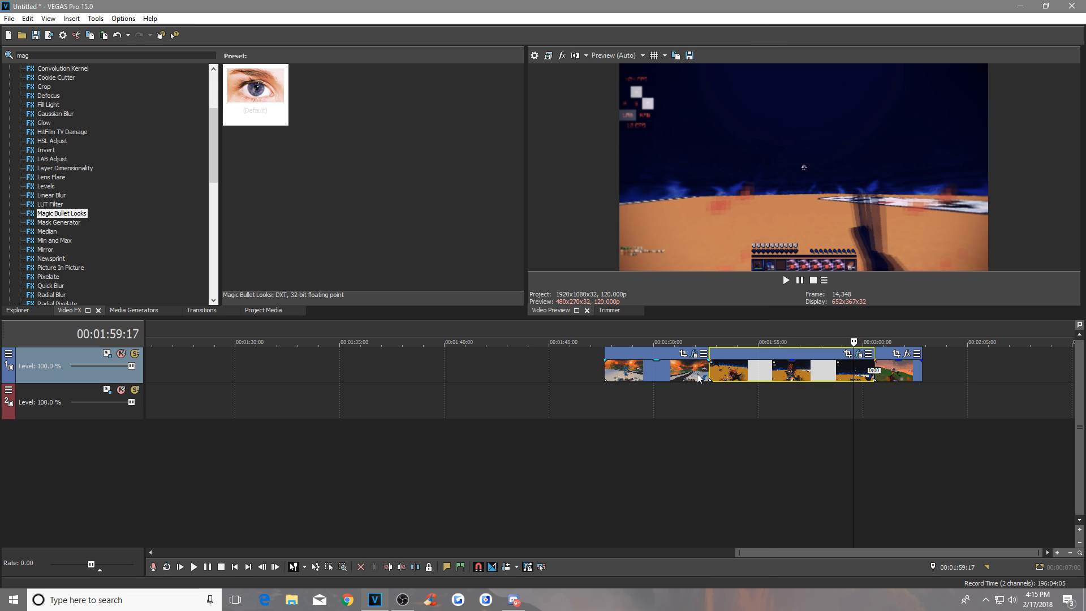
pyautogui.click(742, 367)
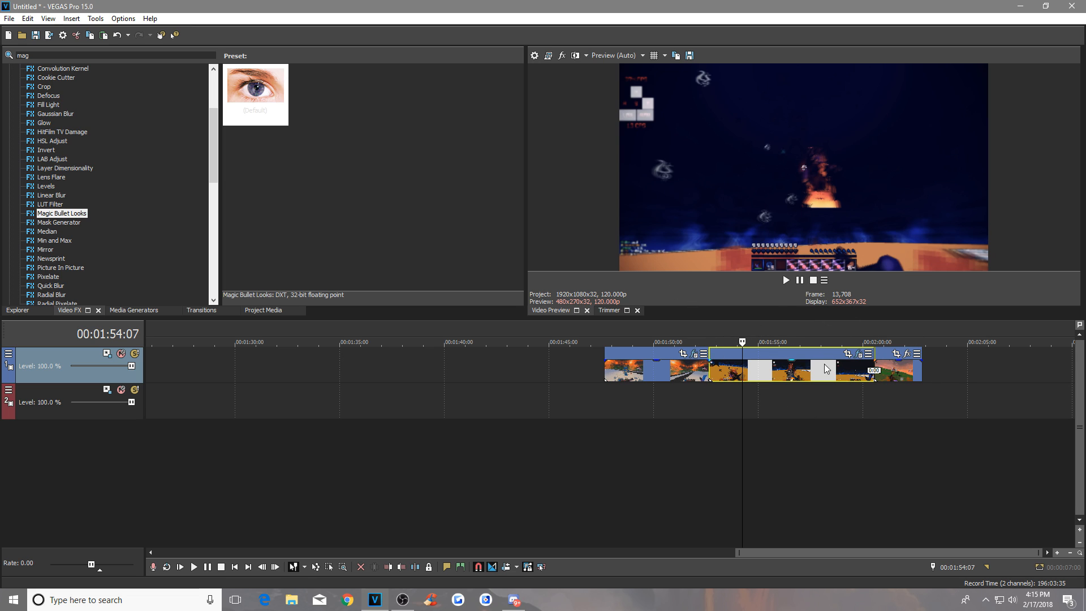
# Apply the "screen pump edit test" filter package to the last clip, which starts near 00:02:00.
pyautogui.scroll(2, 825, 368)
pyautogui.click(899, 368)
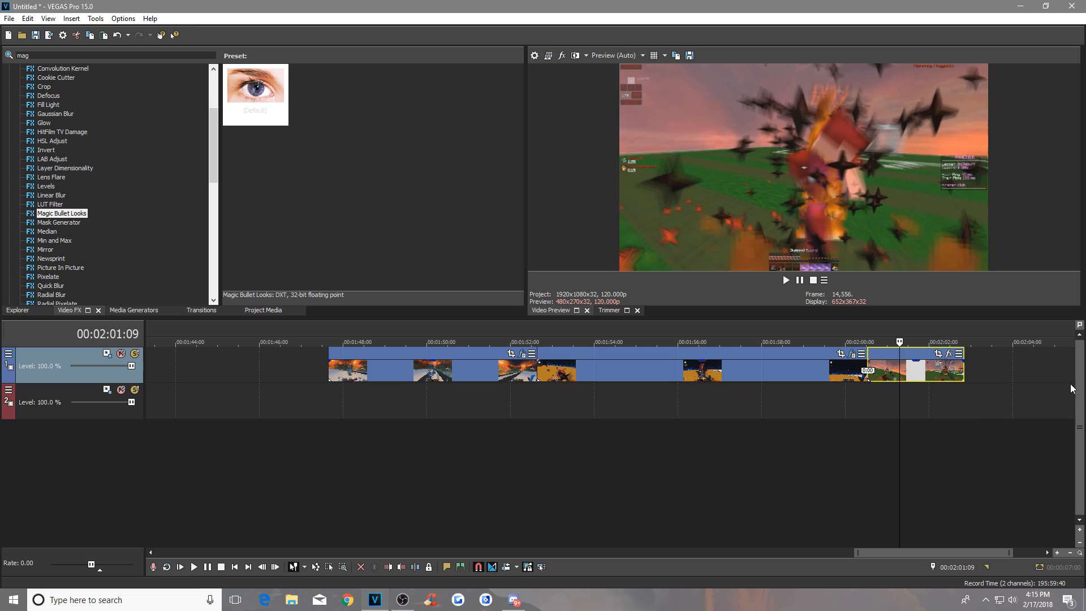
pyautogui.click(948, 355)
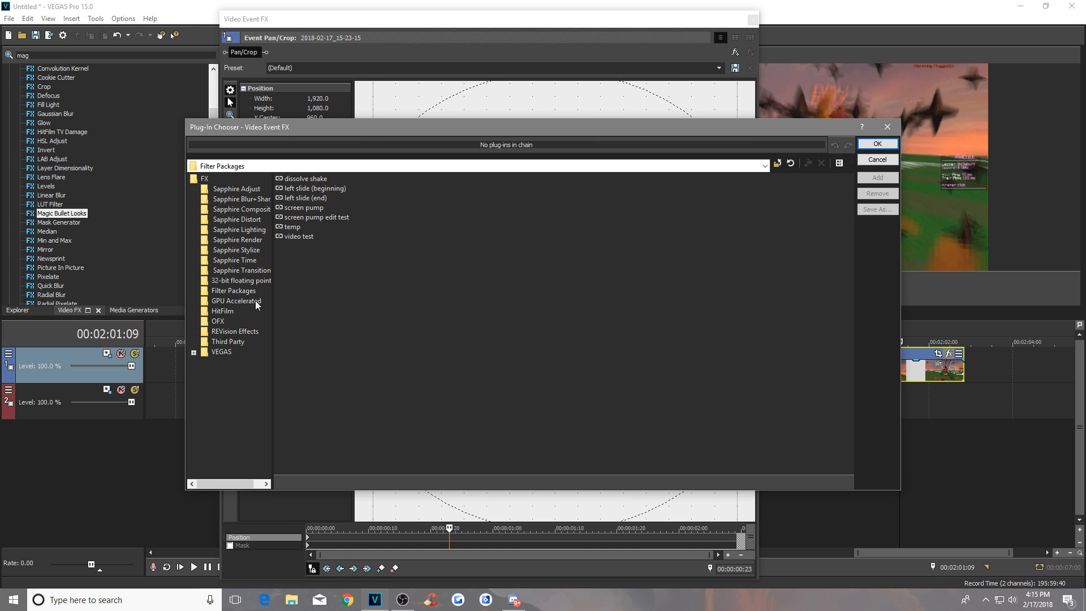
pyautogui.click(228, 291)
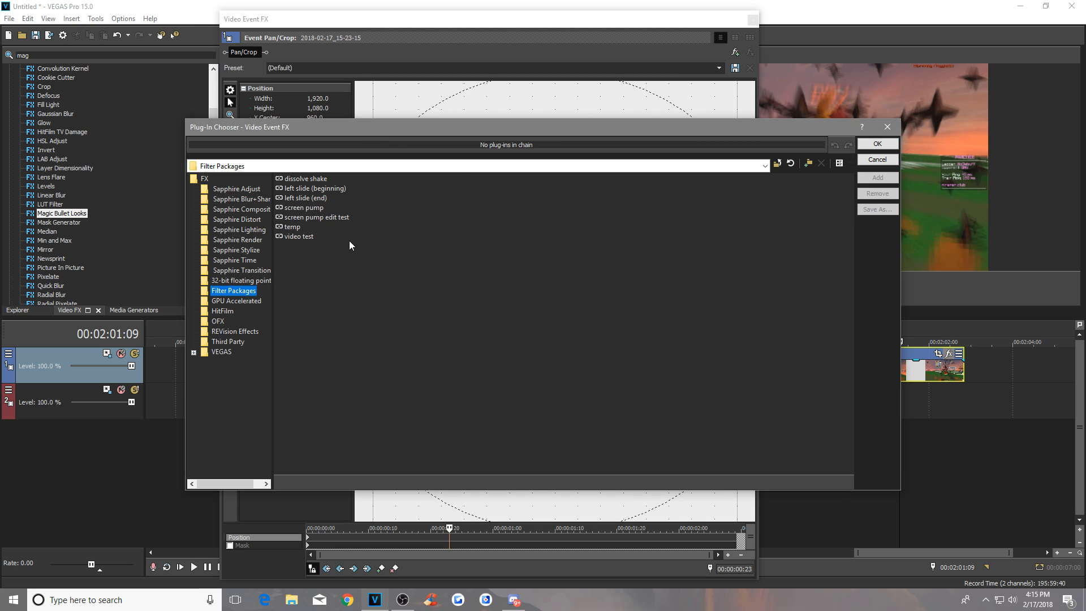
pyautogui.click(310, 217)
pyautogui.click(877, 177)
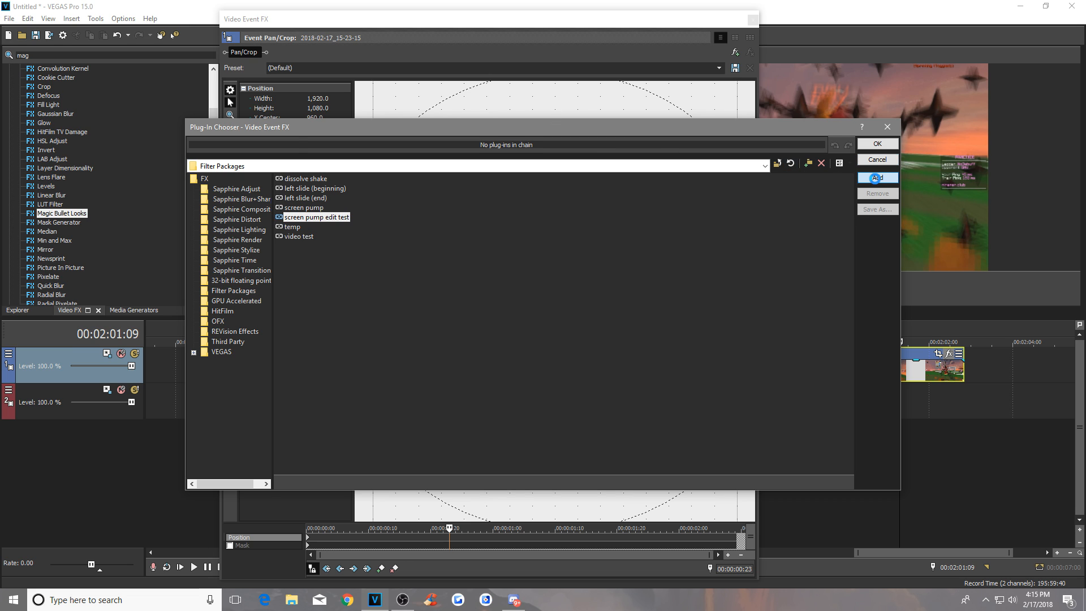
pyautogui.click(875, 145)
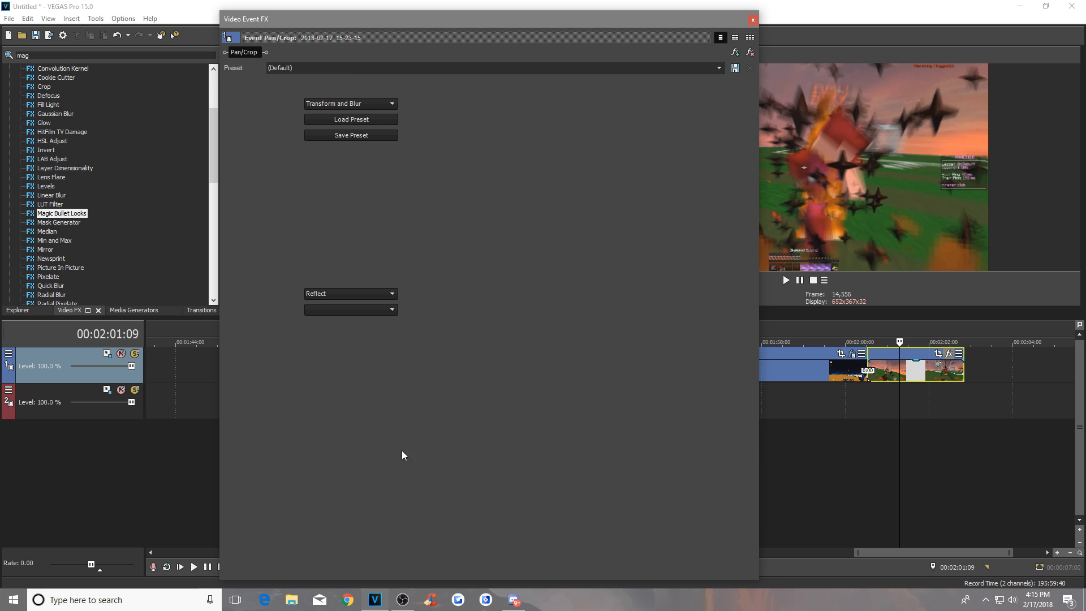
# Move the last clip's closing S_BlurMoCurves keyframes to its end, at 00:00:02:08, and close the effect settings.
pyautogui.moveTo(463, 509); pyautogui.dragTo(390, 513)
pyautogui.moveTo(453, 489); pyautogui.dragTo(390, 543)
pyautogui.moveTo(434, 496); pyautogui.dragTo(754, 514)
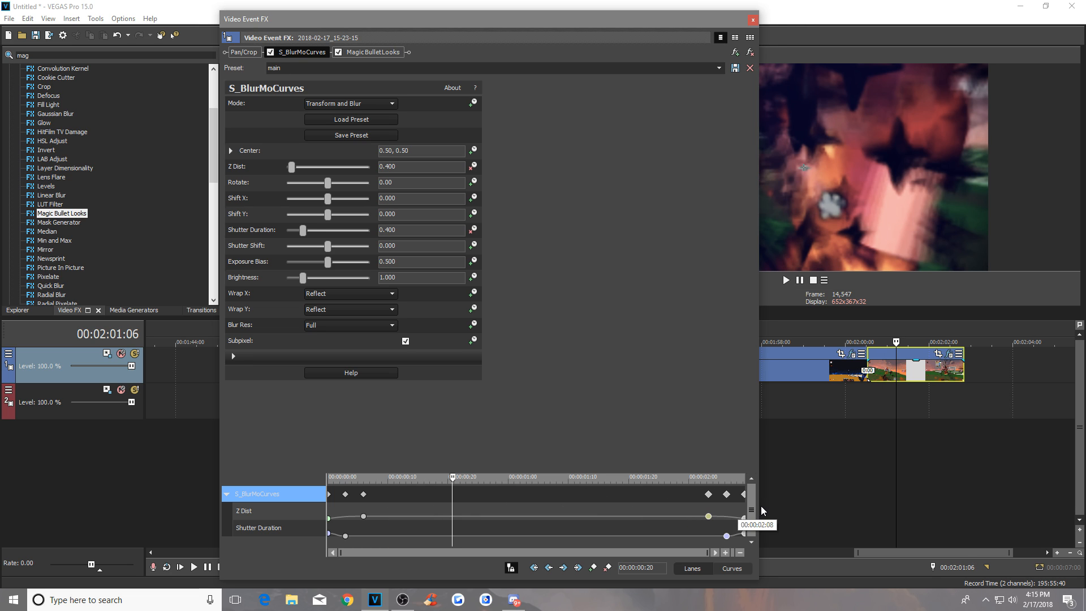
pyautogui.click(662, 509)
pyautogui.click(605, 509)
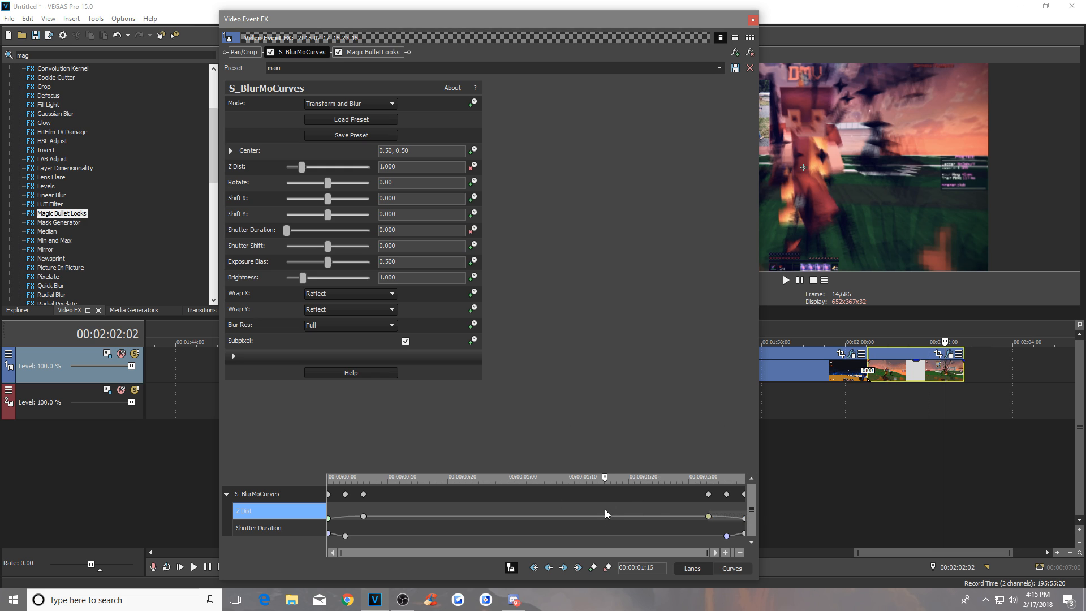
pyautogui.click(753, 20)
# Play back and compare the colour correction across the three clips between about 00:01:47 and 00:02:03.
pyautogui.scroll(-2, 936, 433)
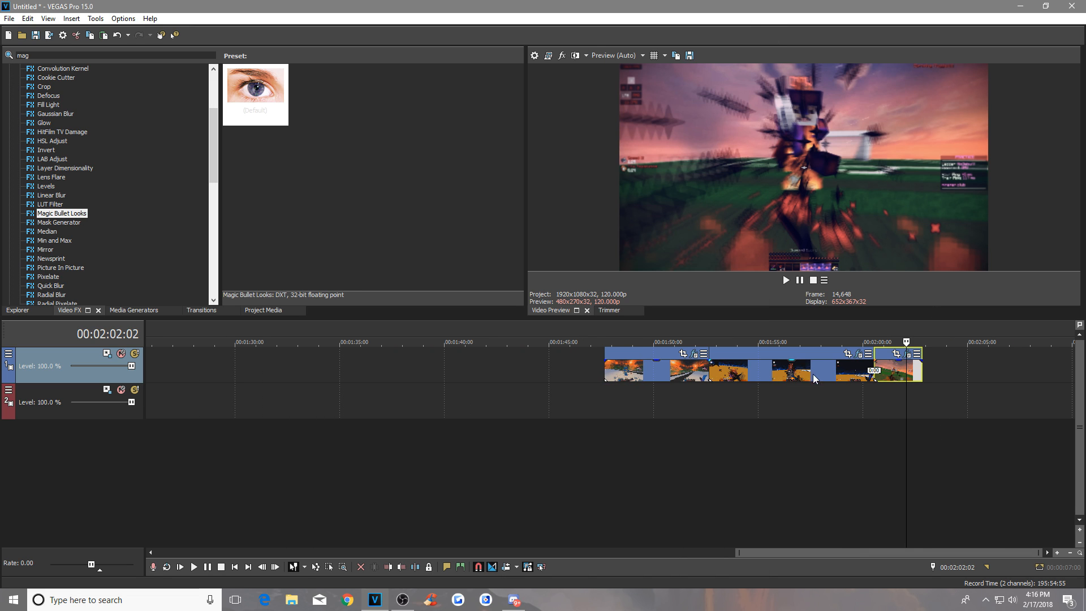
pyautogui.click(768, 373)
pyautogui.click(781, 382)
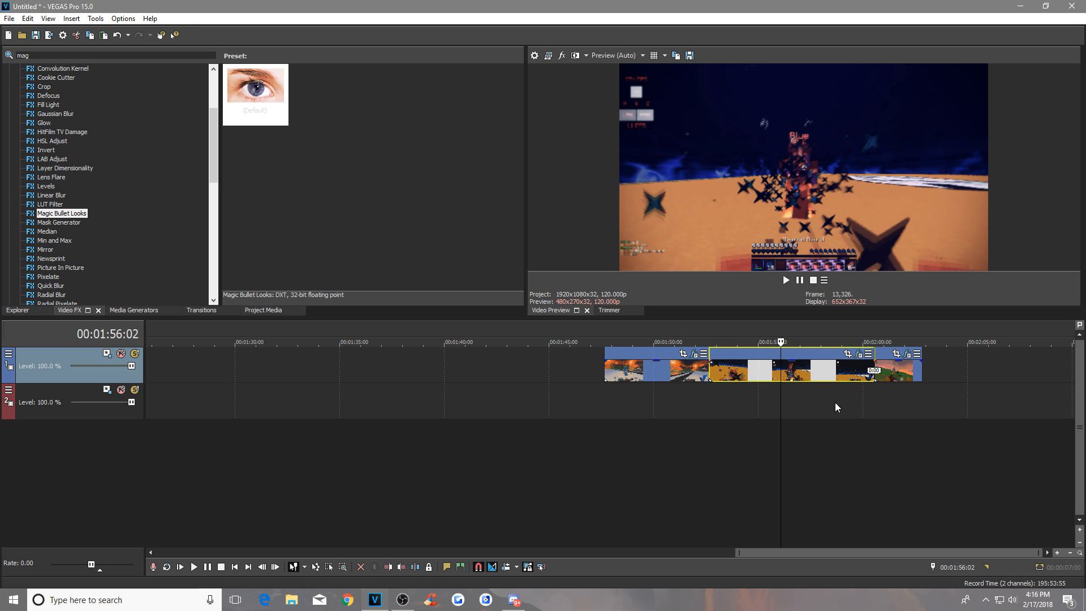
pyautogui.click(902, 386)
pyautogui.click(805, 371)
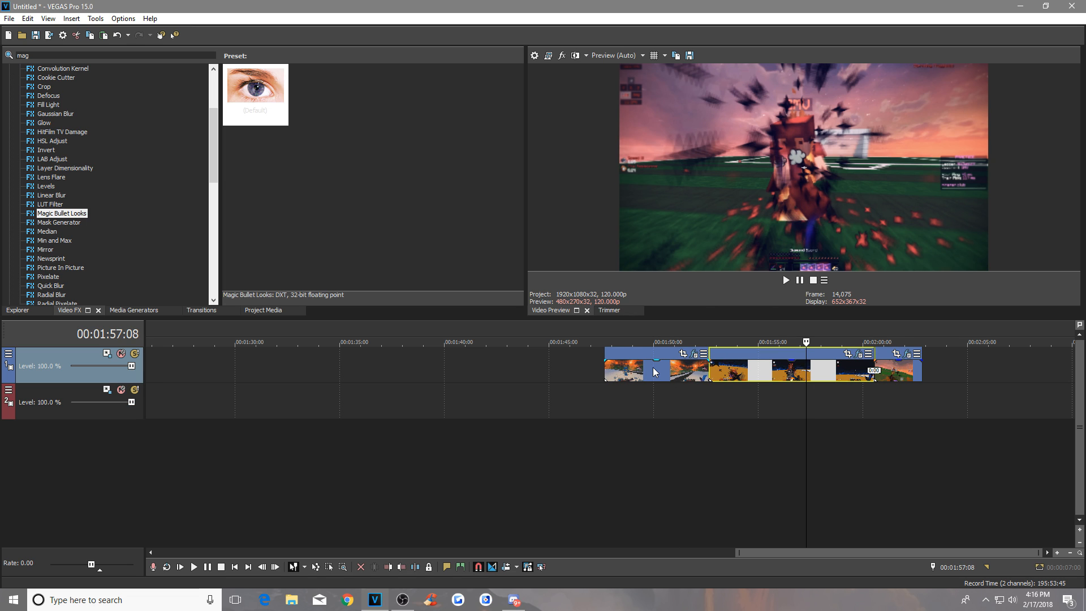
pyautogui.click(653, 368)
pyautogui.press('space')
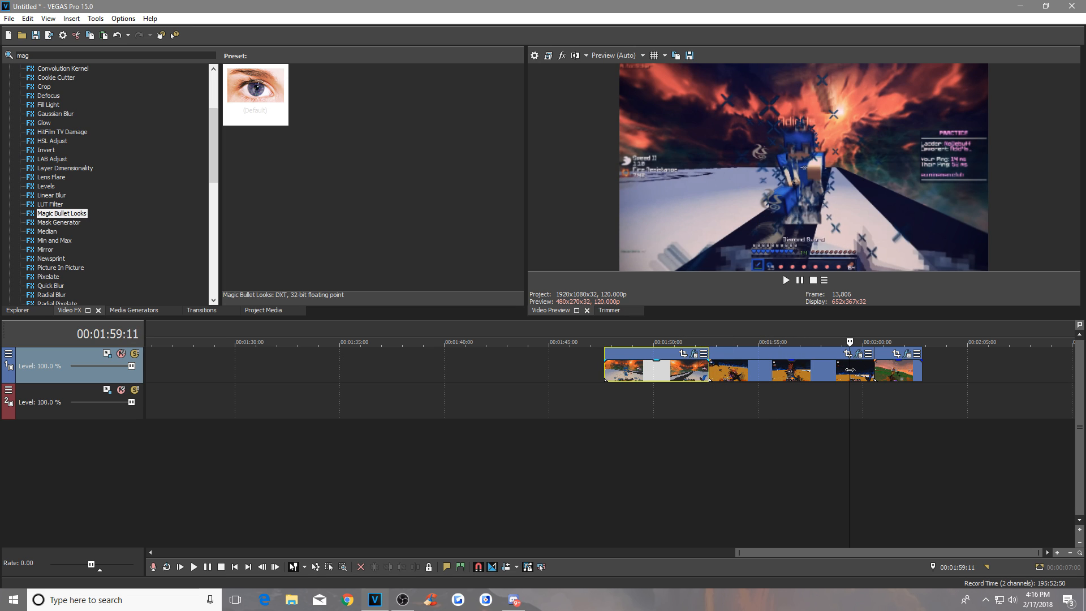
pyautogui.press('space')
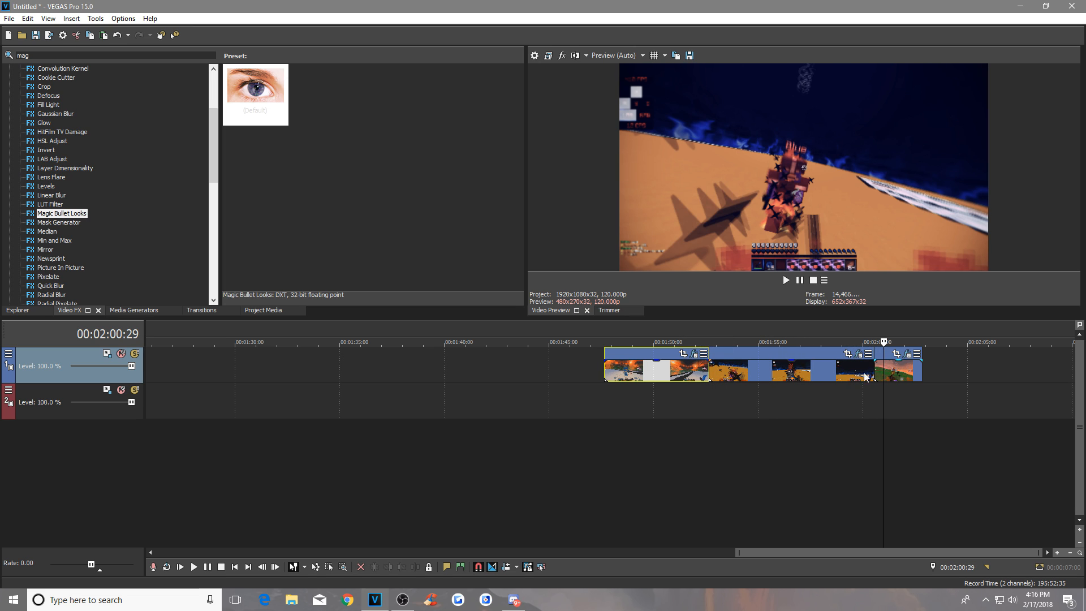
pyautogui.click(783, 374)
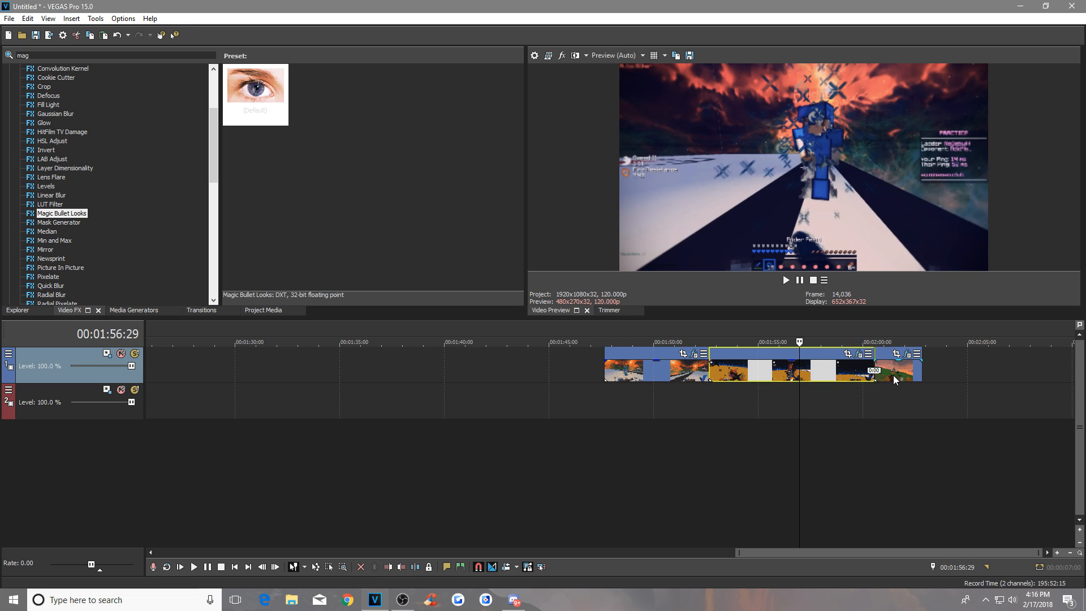
pyautogui.click(894, 375)
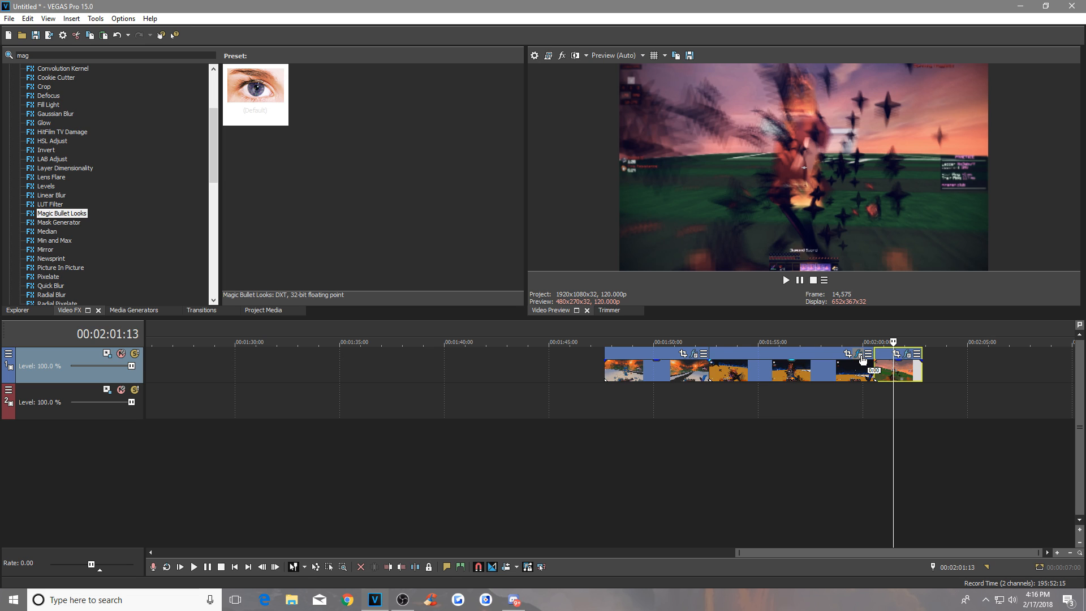
# Add the Gaussian Blur effect with the Light Blur preset to the middle clip.
pyautogui.click(813, 365)
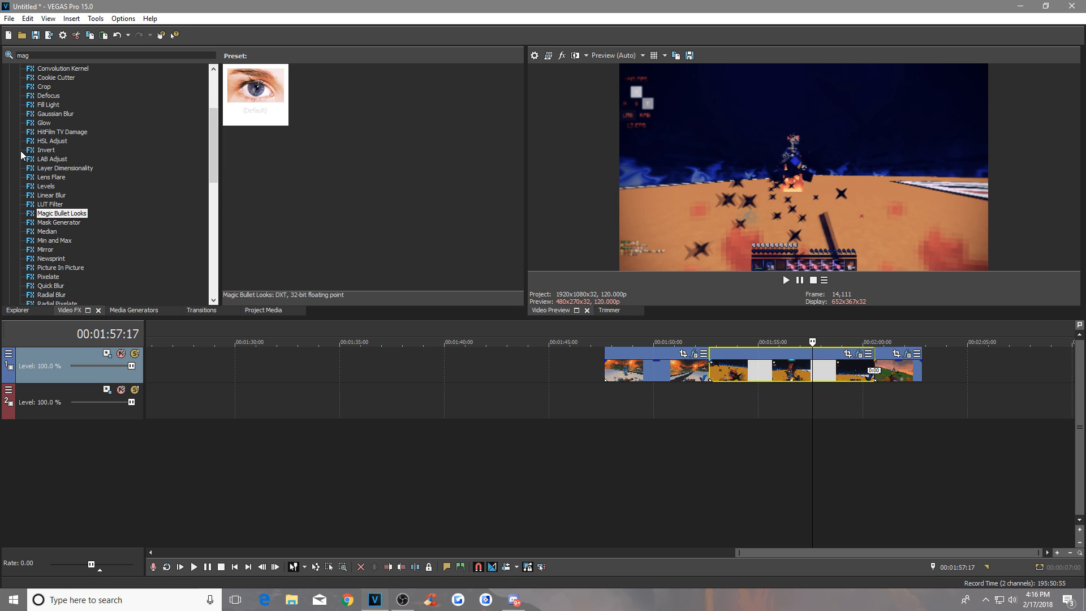
pyautogui.click(54, 115)
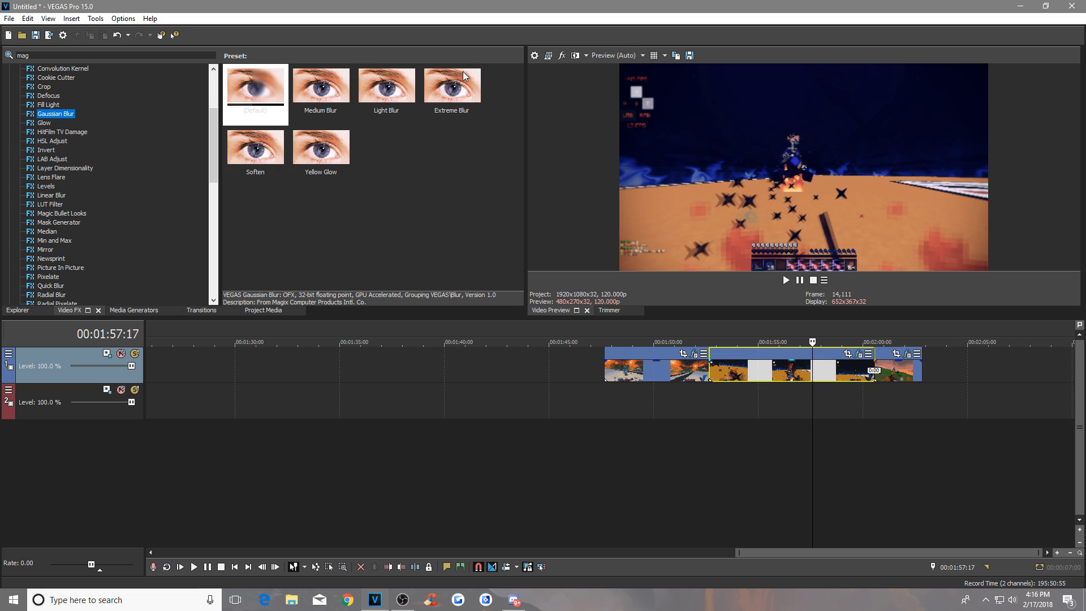
pyautogui.moveTo(384, 85); pyautogui.dragTo(737, 371)
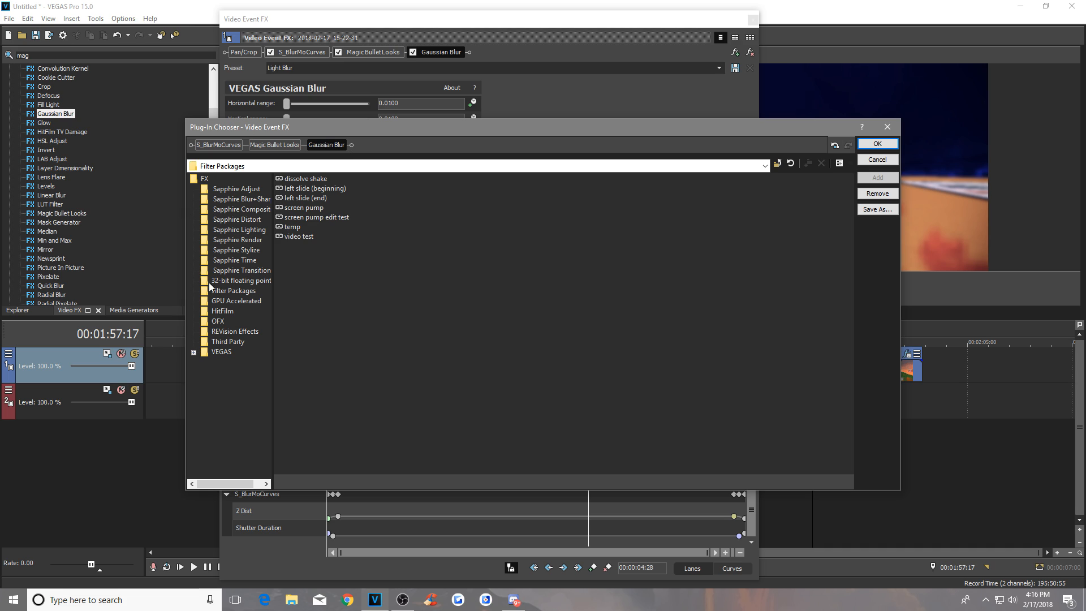
# Replace the middle clip's effect chain with the "screen pump edit test" filter package and close the effect settings.
pyautogui.click(311, 218)
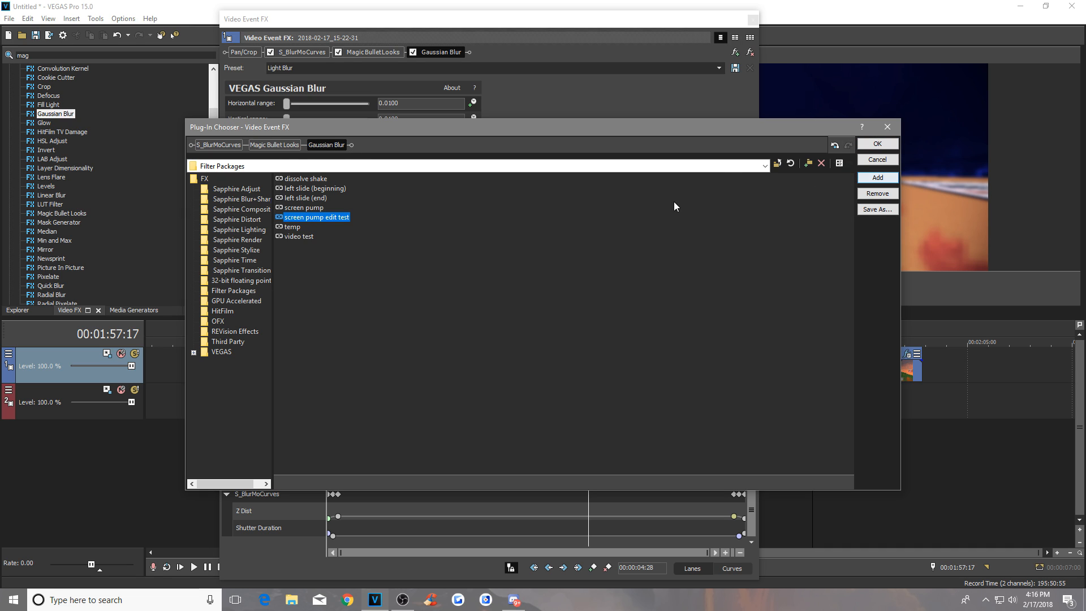
pyautogui.click(877, 177)
pyautogui.click(888, 145)
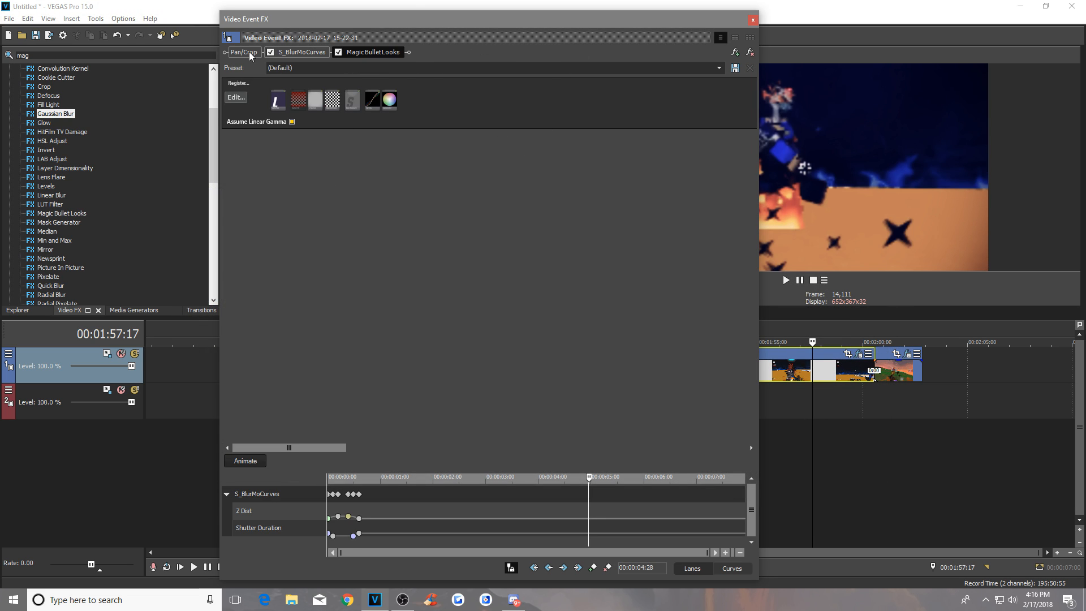
pyautogui.click(753, 21)
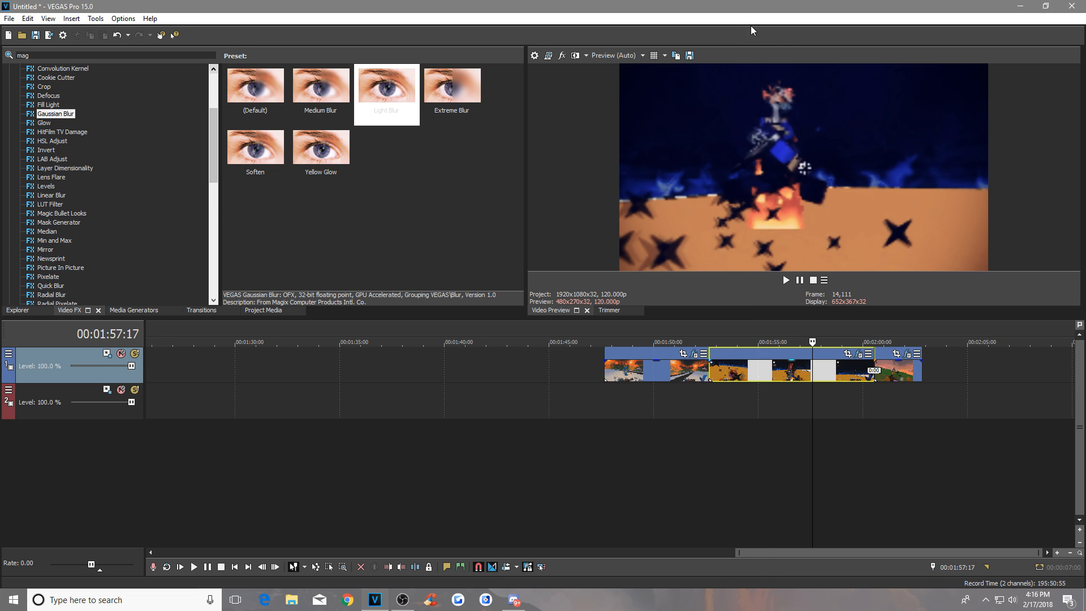
# Move the middle clip's closing S_BlurMoCurves keyframes from near its start to its end, and close the effect settings.
pyautogui.click(778, 371)
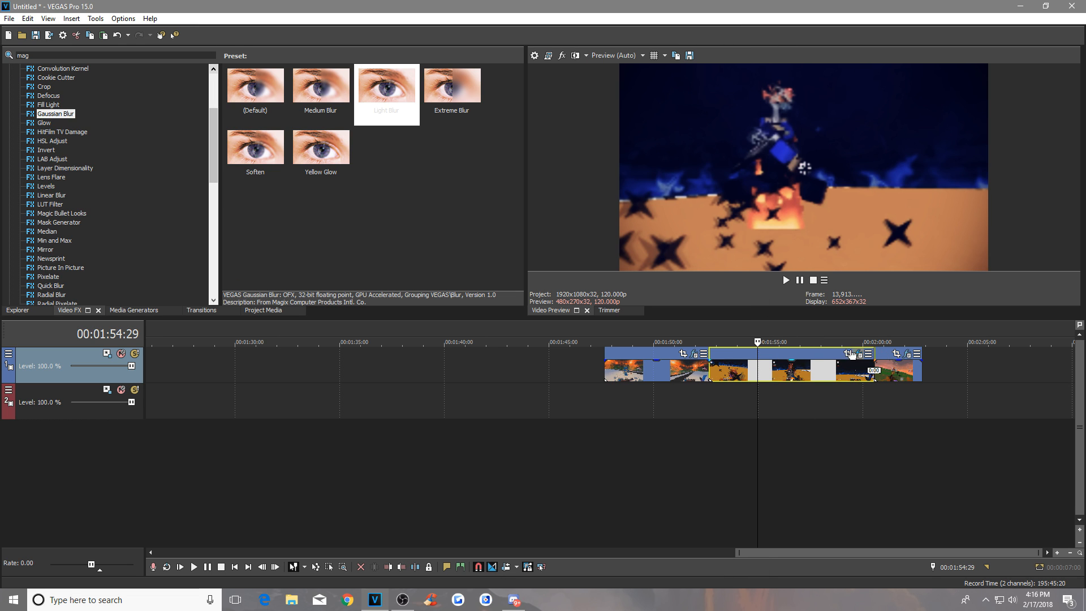
pyautogui.click(815, 368)
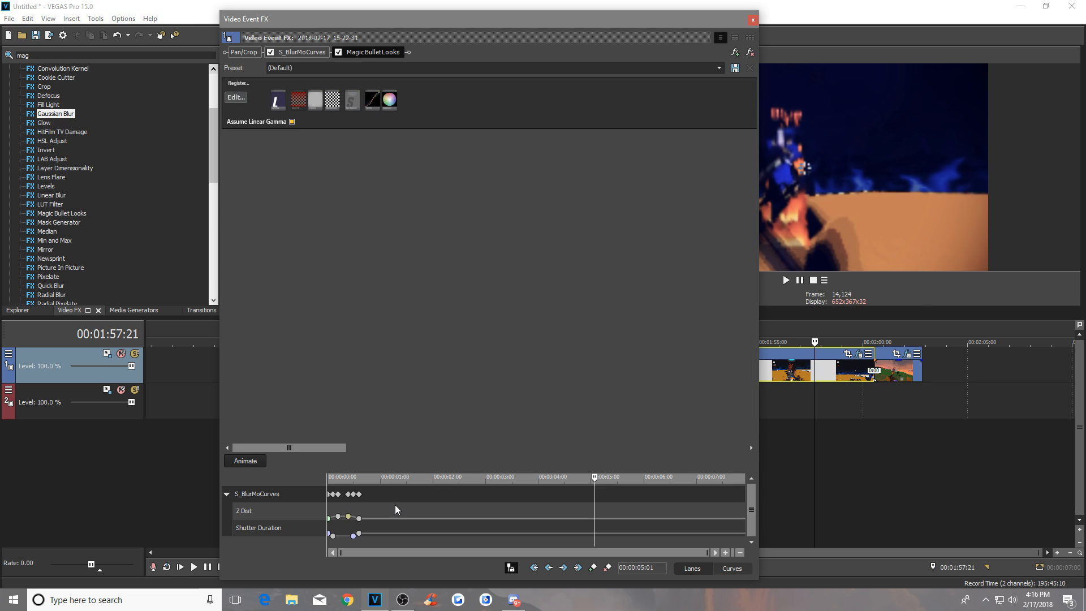
pyautogui.click(395, 509)
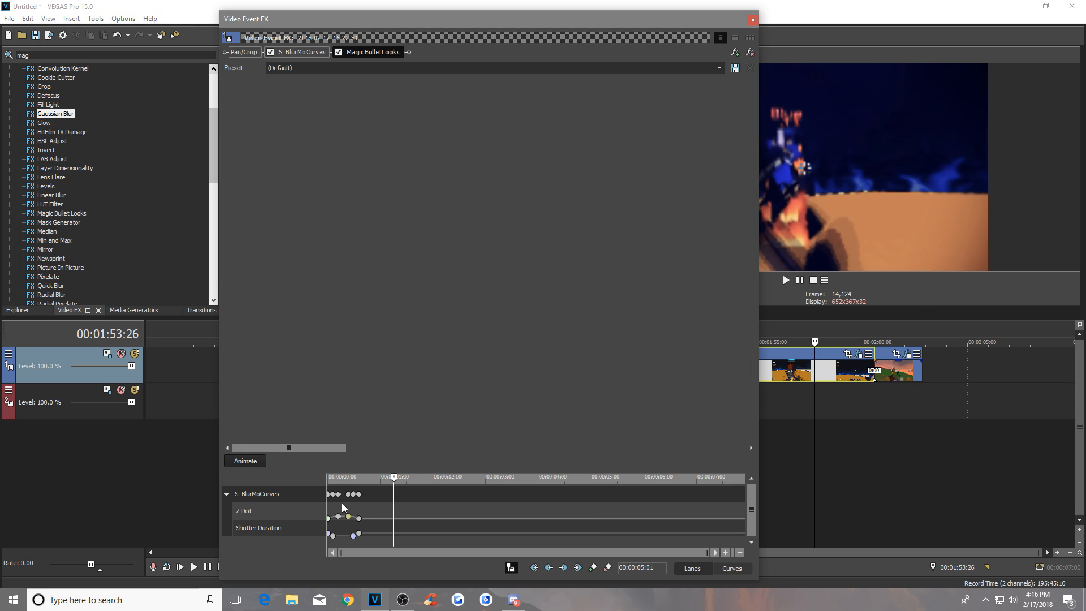
pyautogui.click(363, 508)
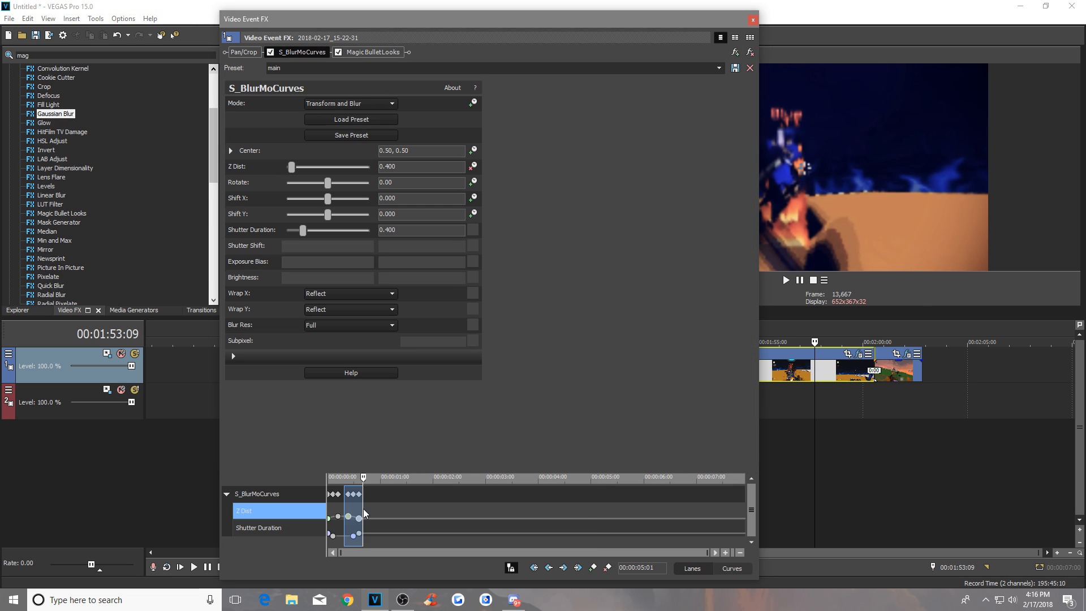
pyautogui.click(344, 508)
pyautogui.click(369, 511)
pyautogui.scroll(6, 372, 510)
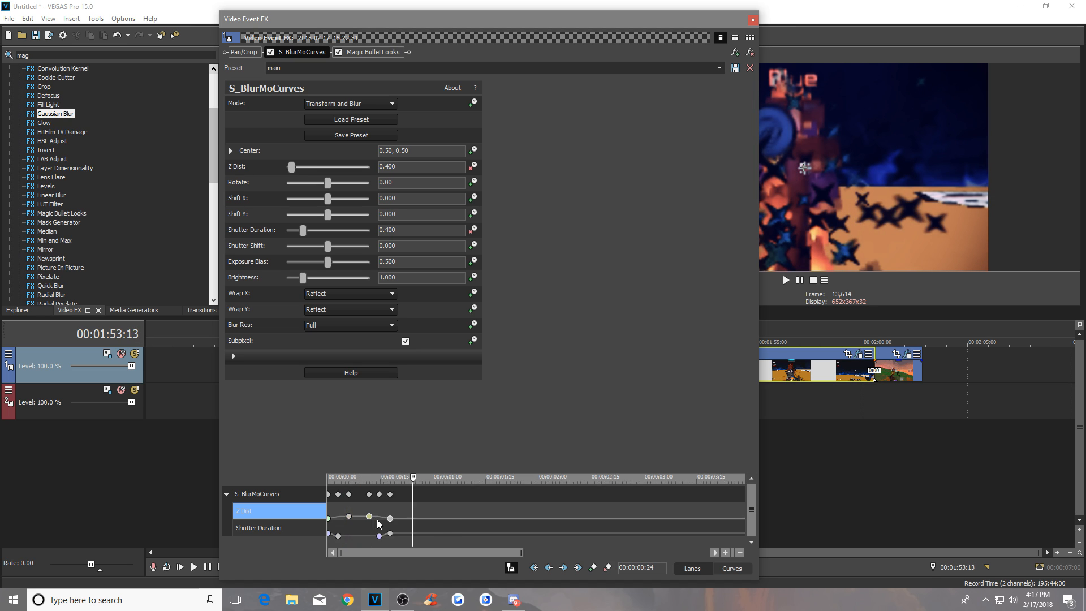
pyautogui.moveTo(403, 490); pyautogui.dragTo(476, 536)
pyautogui.moveTo(411, 494); pyautogui.dragTo(761, 510)
pyautogui.click(753, 21)
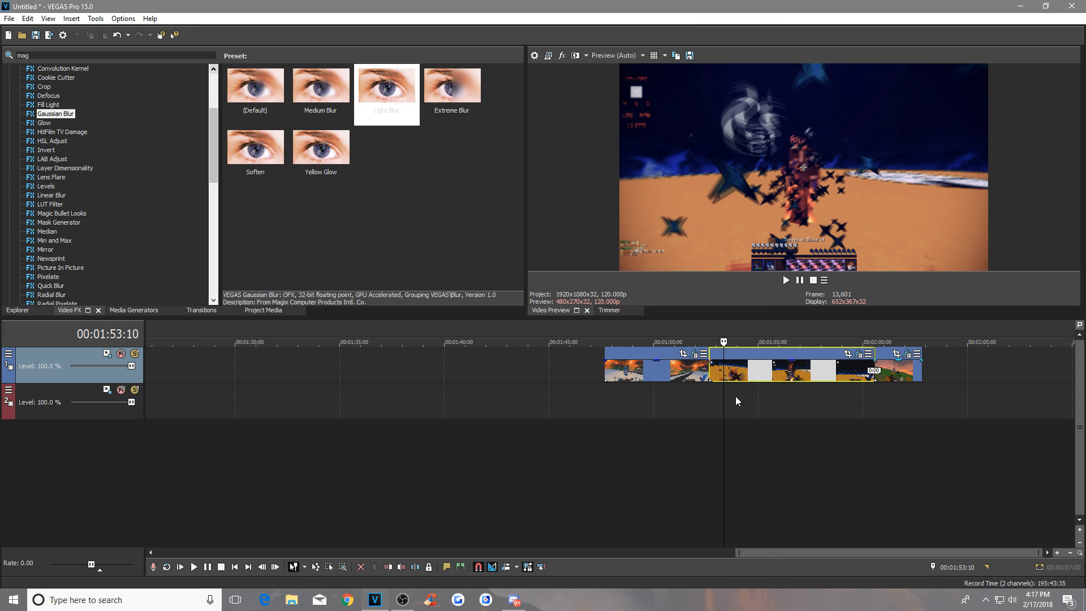
pyautogui.scroll(-5, 741, 390)
pyautogui.scroll(-2, 649, 466)
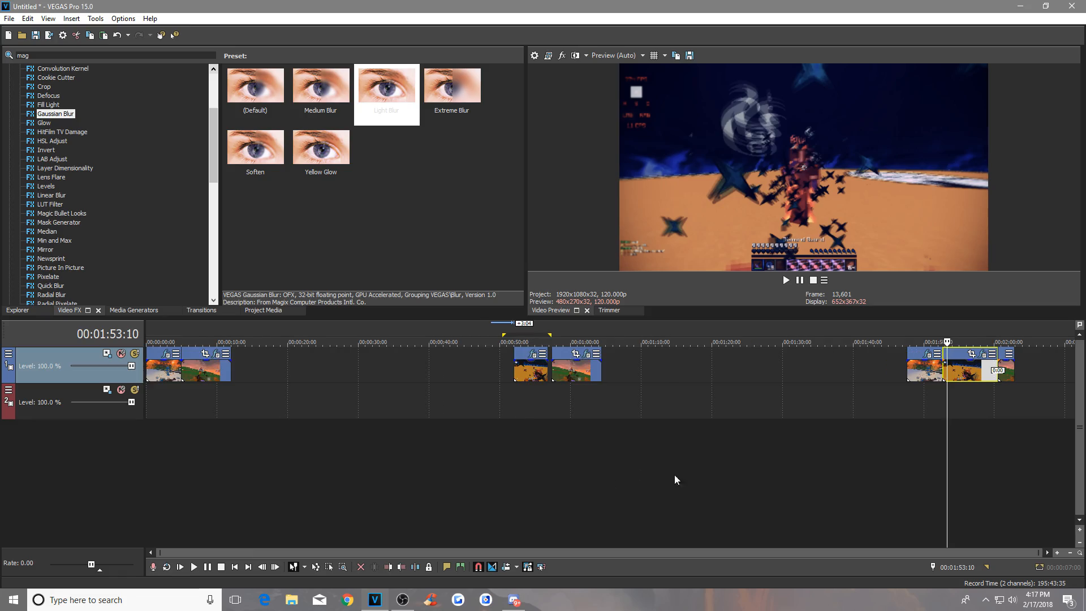